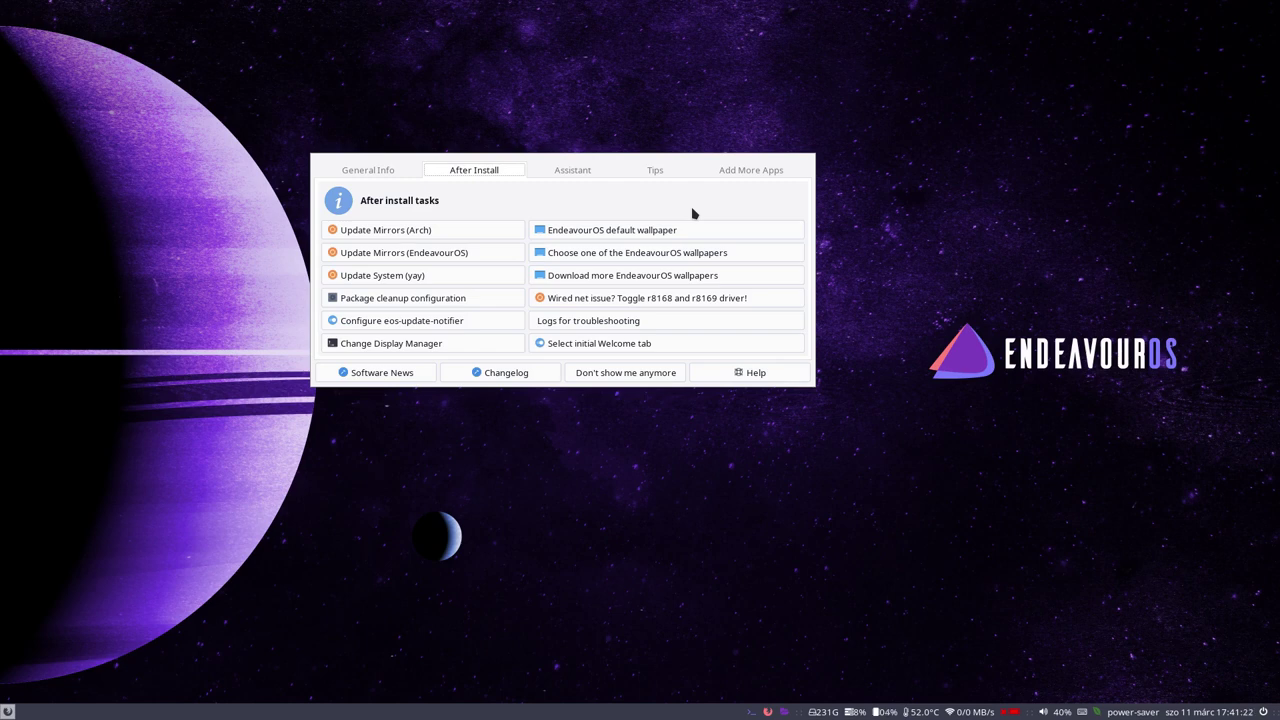
Step: Close the Welcome window and open the home folder in the file manager, placing its floating window in the desktop's upper middle
key(alt+F4)
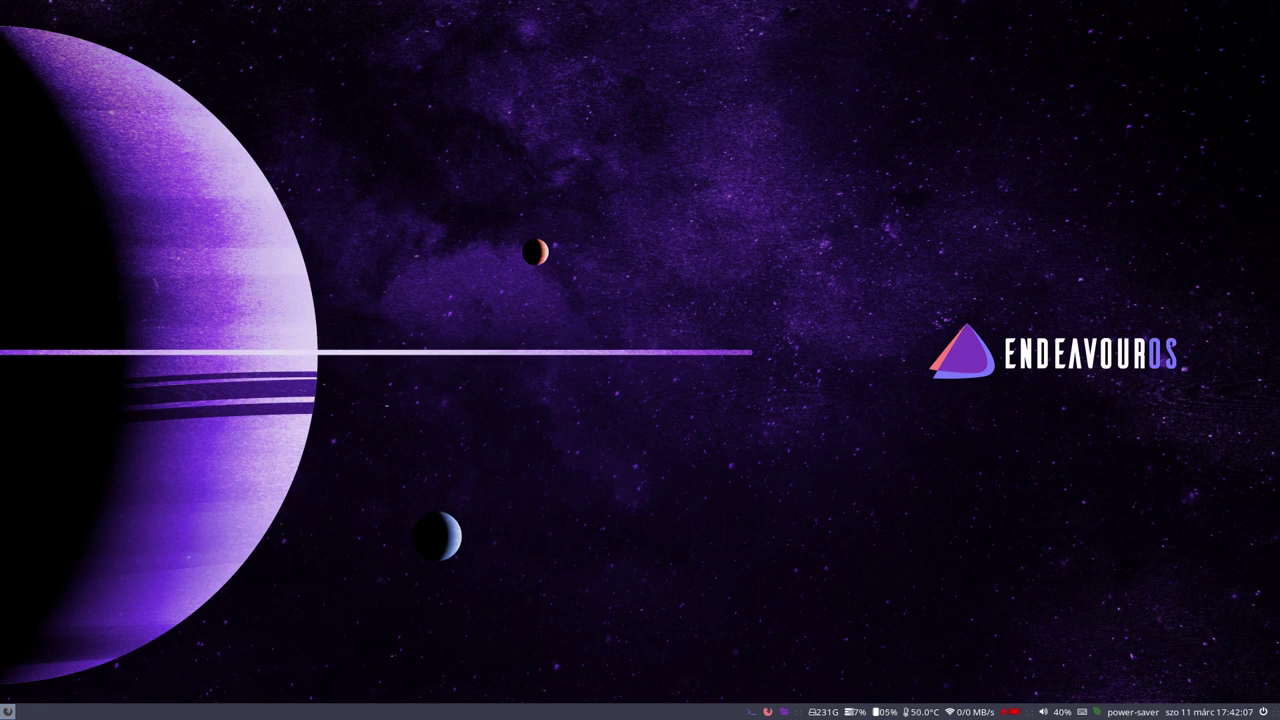
key(super+e)
drag(814, 174, 609, 120)
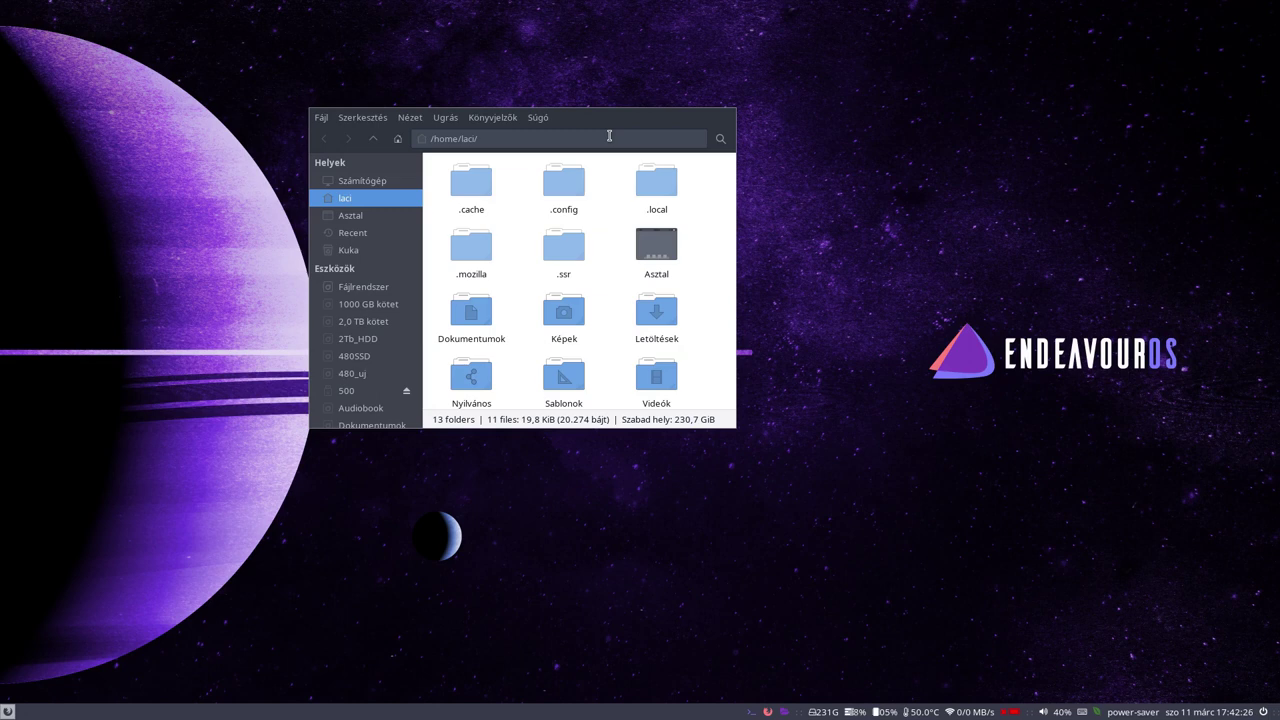
Step: Check the file manager's About information for its name and version, and close it
click(540, 118)
click(545, 153)
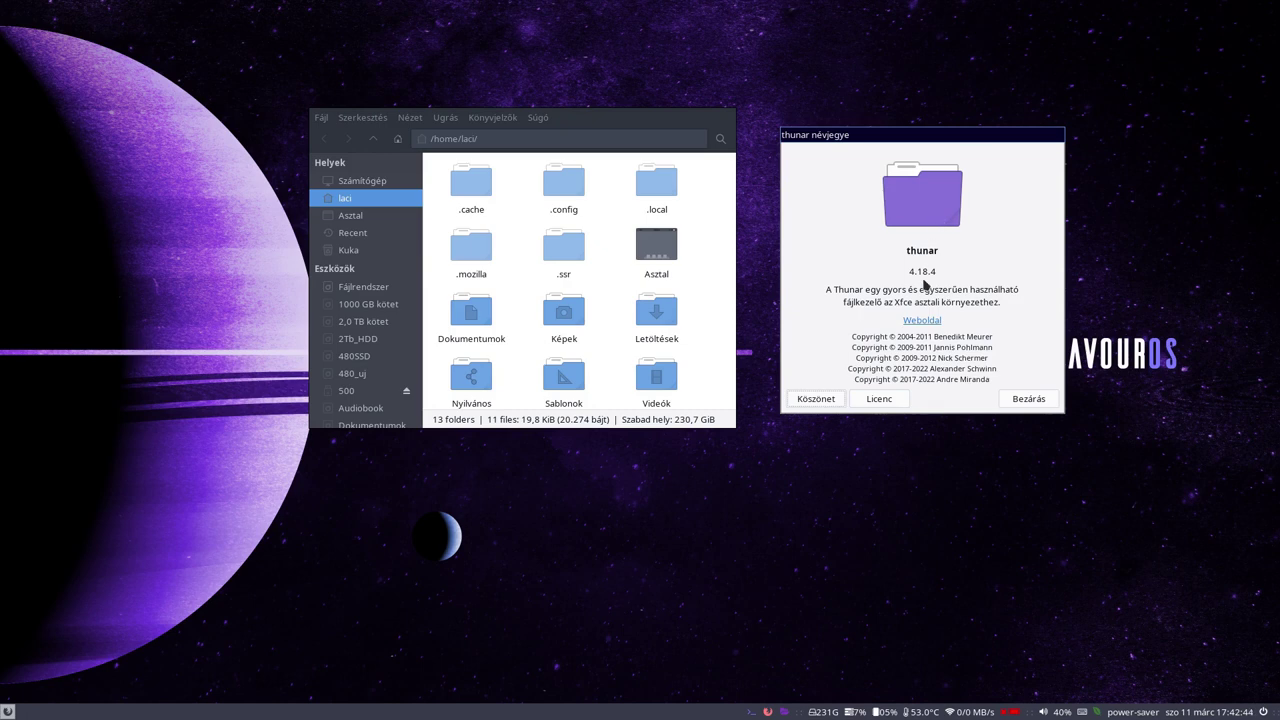
click(1029, 399)
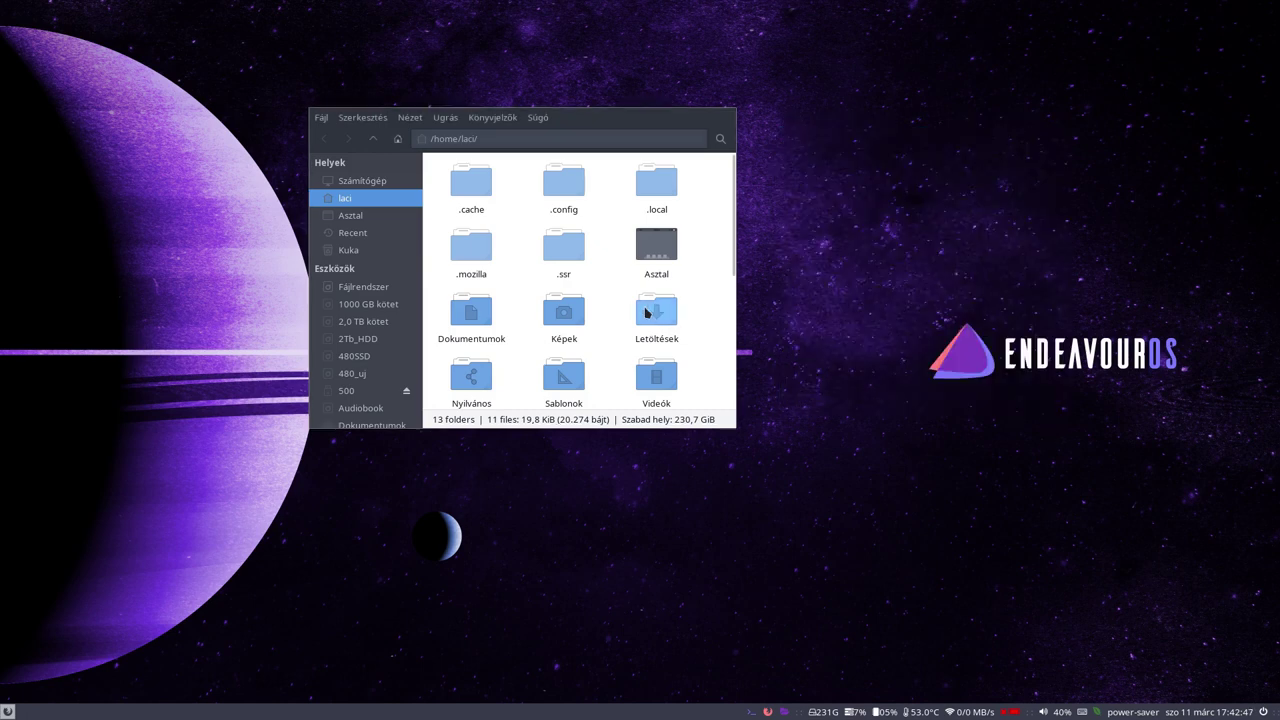
Step: Split the file manager into two side-by-side panes with the Letöltések folder selected
click(645, 313)
key(F6)
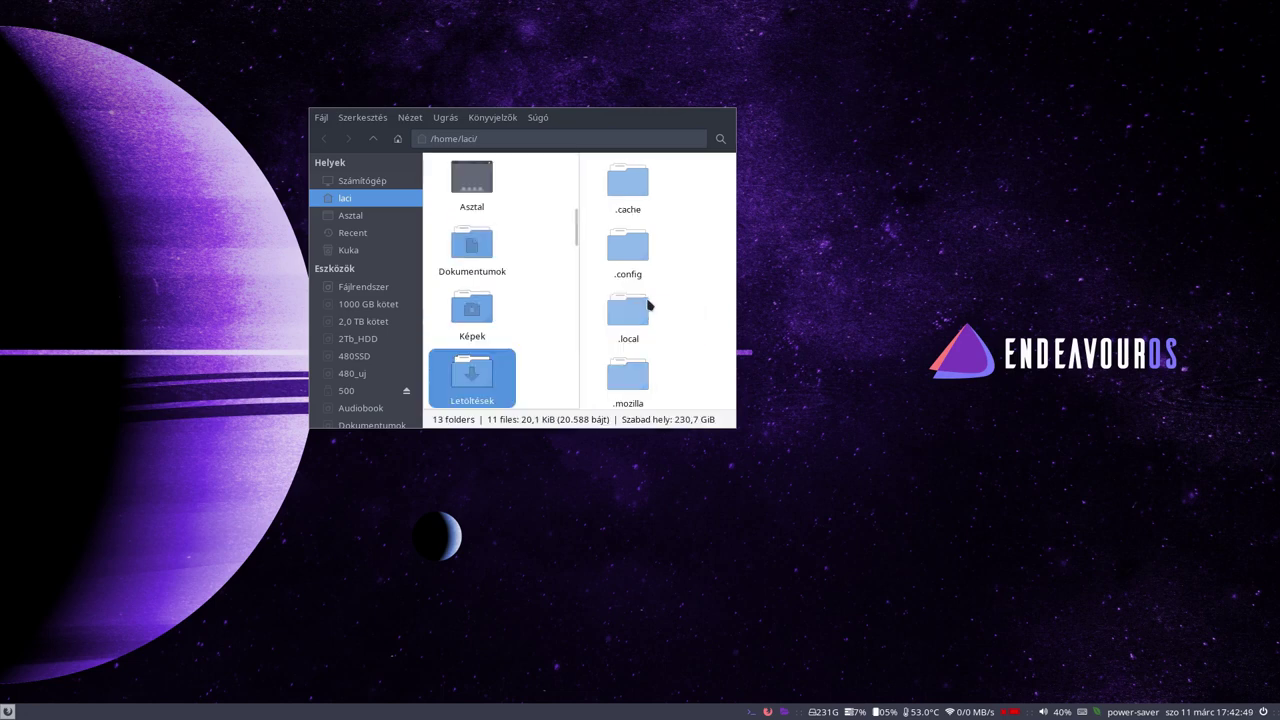
Step: Tile the file manager across the desktop, return it to floating, and place it in the desktop's upper-right area
key(super+Up)
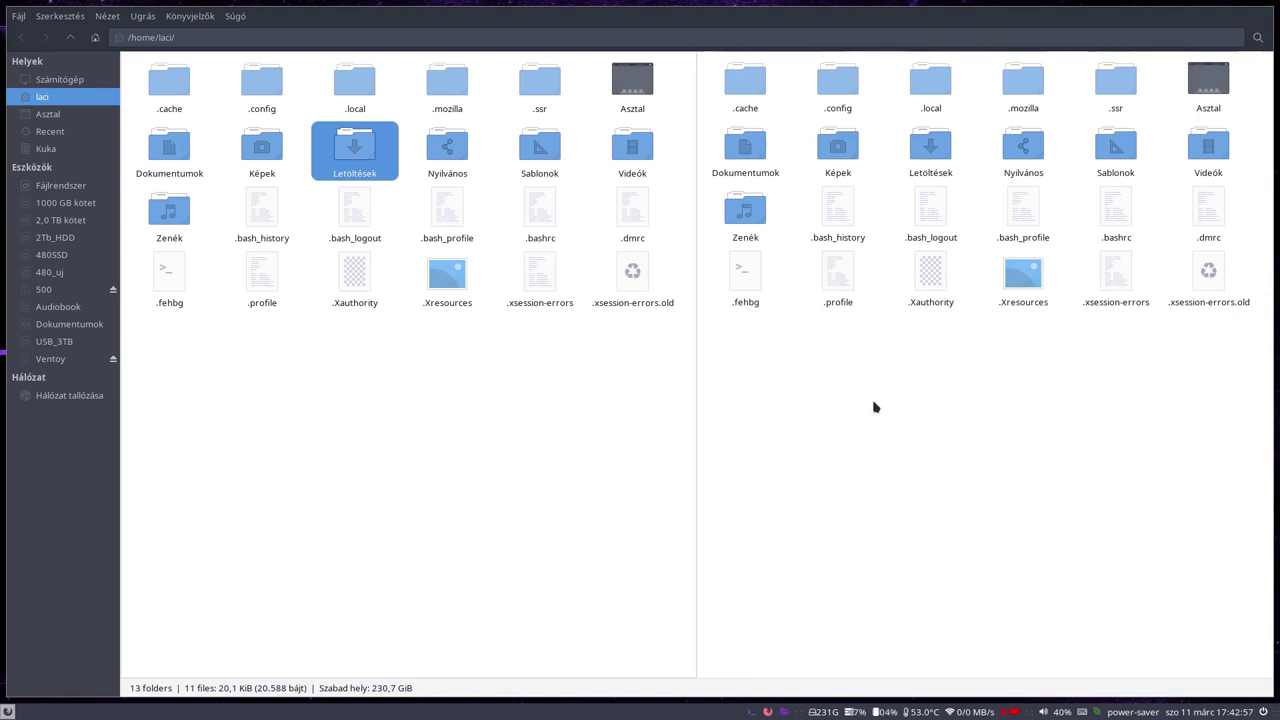
key(super+shift+space)
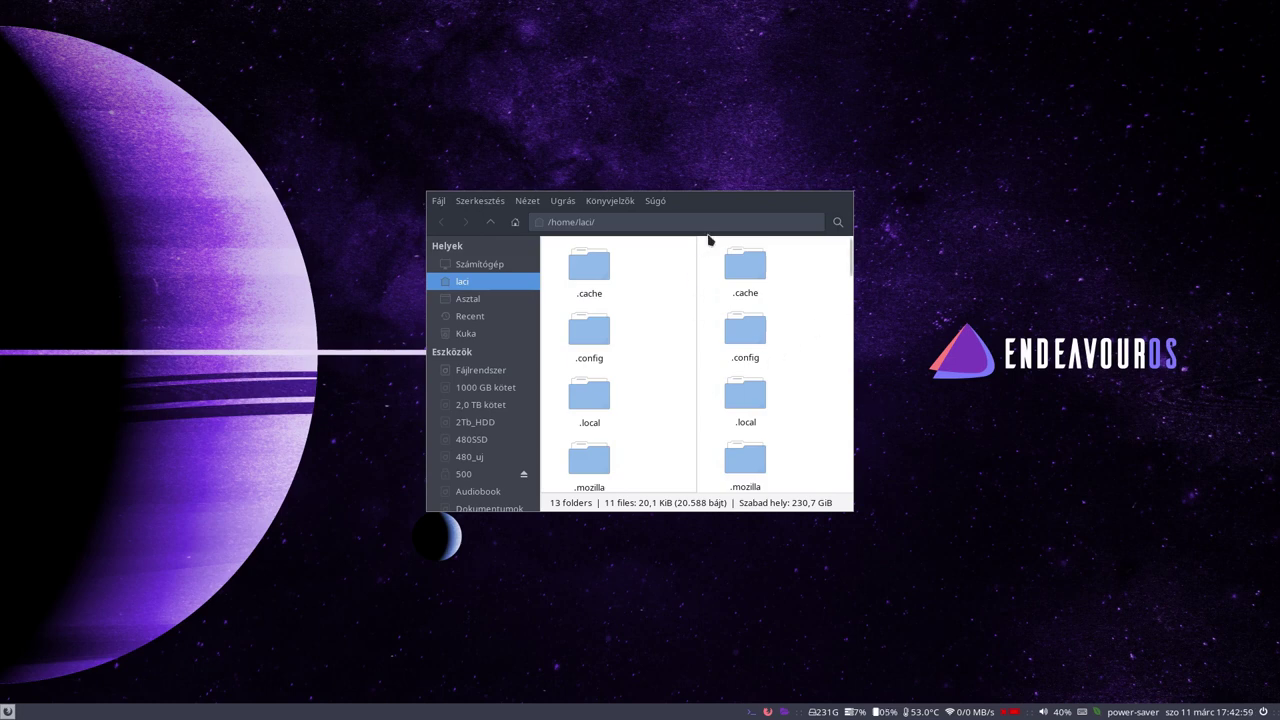
drag(715, 212, 1006, 24)
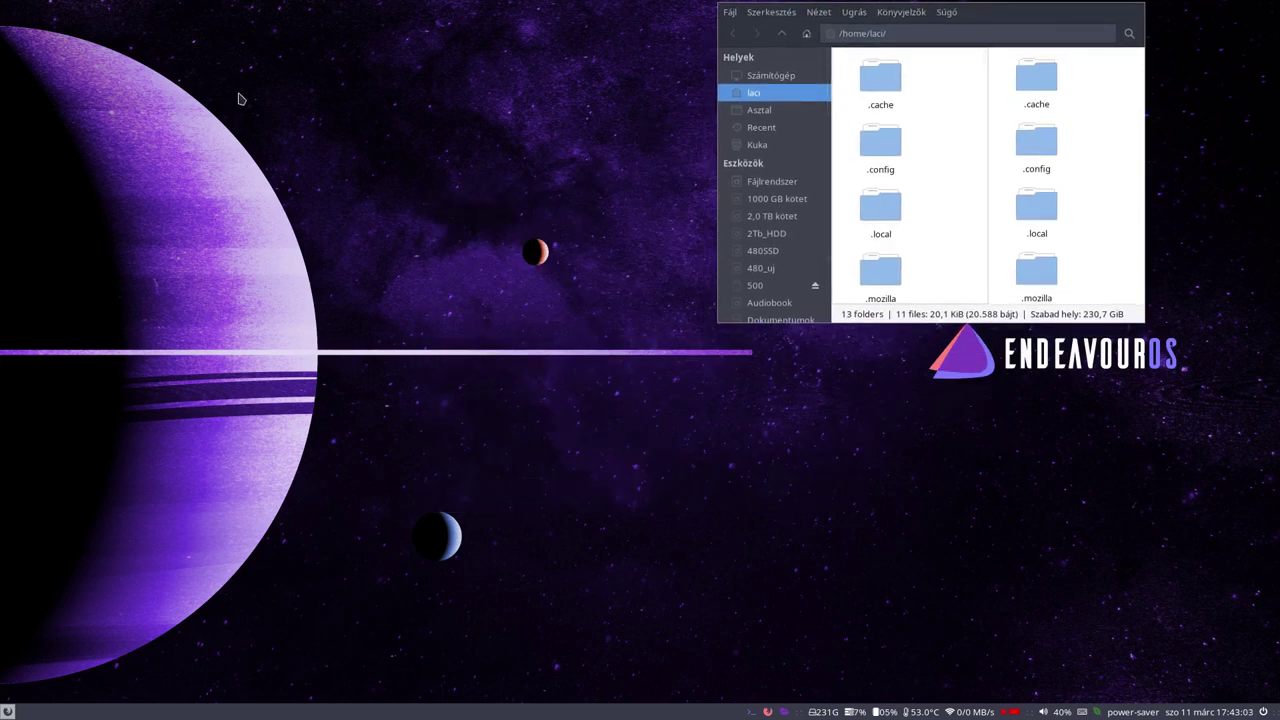
Step: View the recording streams in the audio volume control and close it
click(1043, 712)
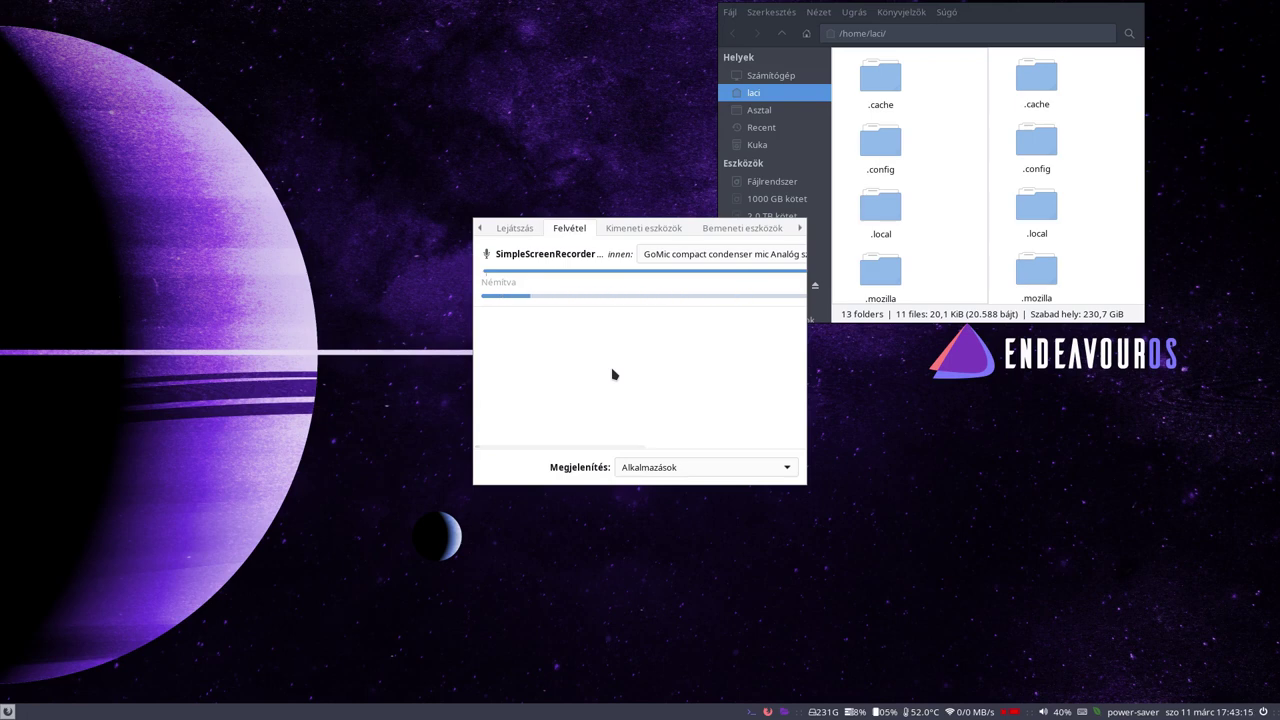
key(Escape)
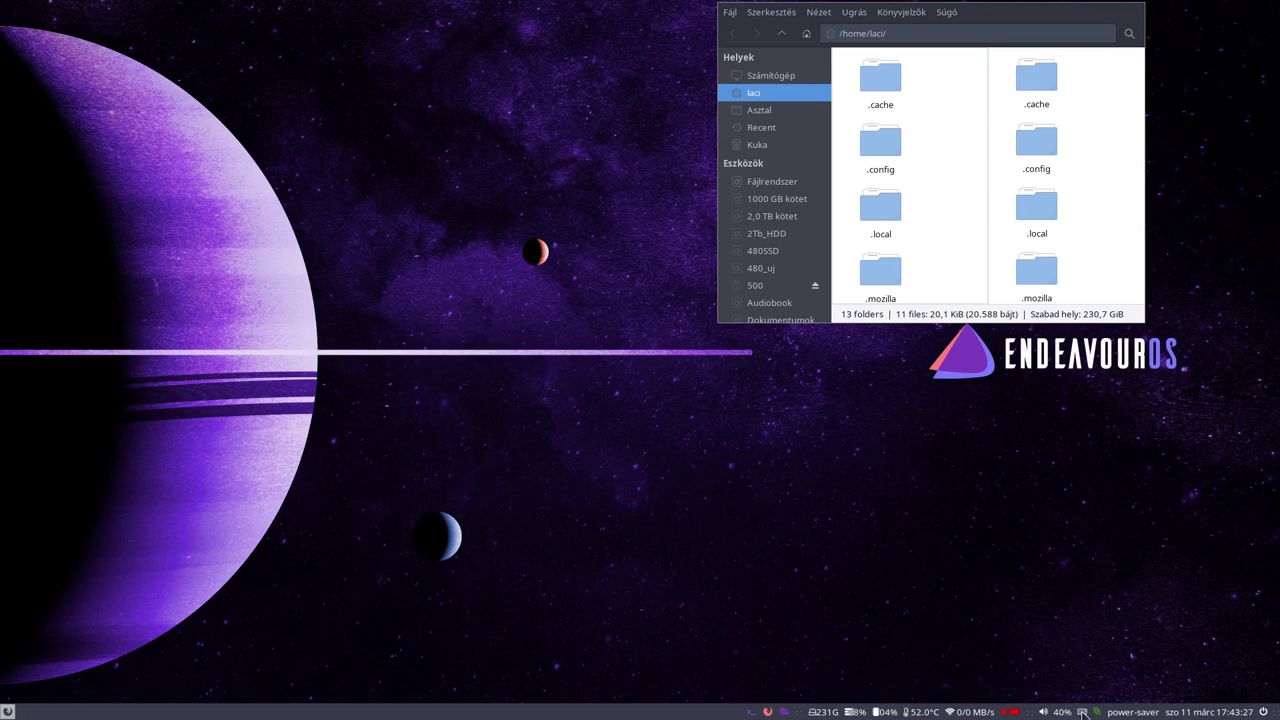
Step: Review the keybinding cheat sheet, highlight the open Filebrowser entry, and close the sheet
click(1084, 713)
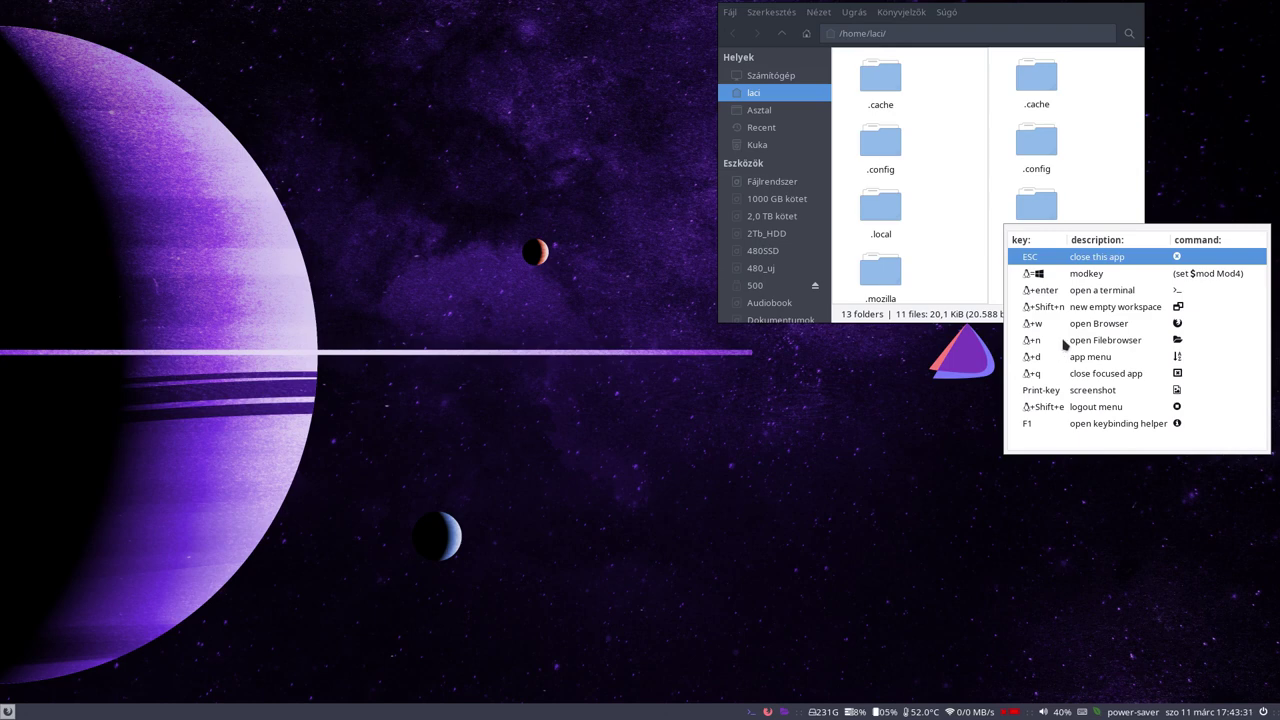
click(1148, 343)
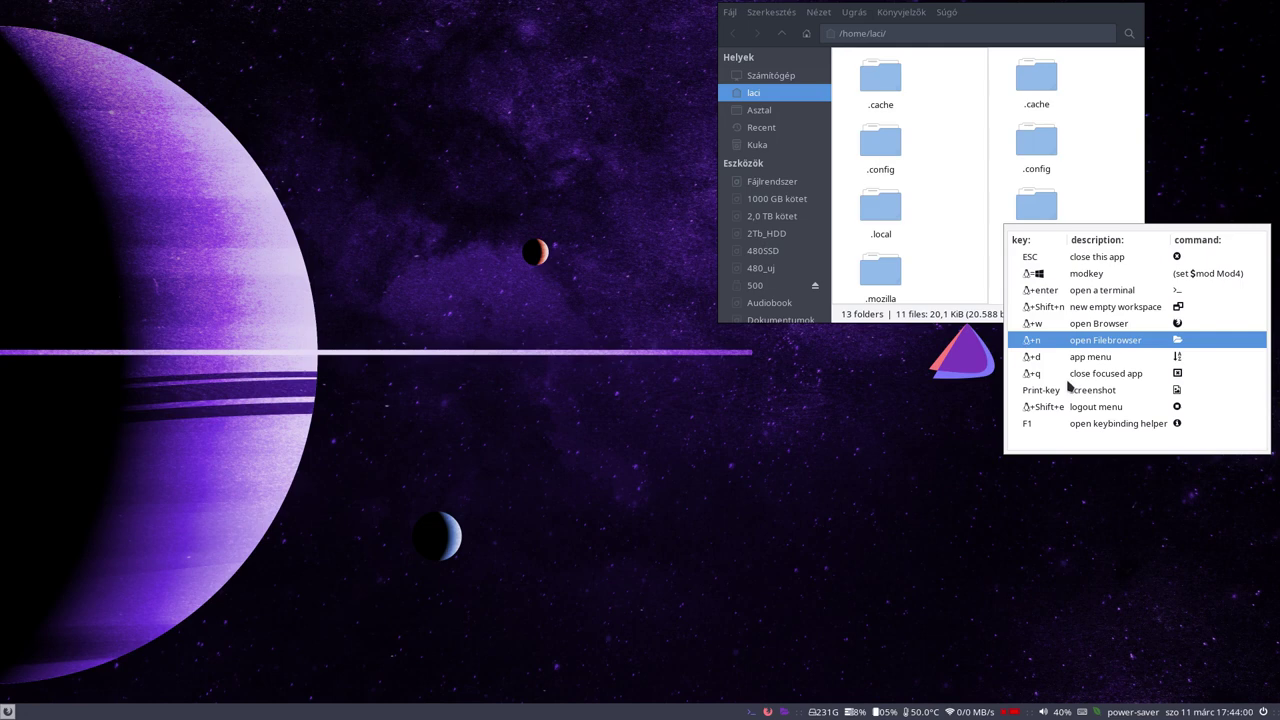
key(Escape)
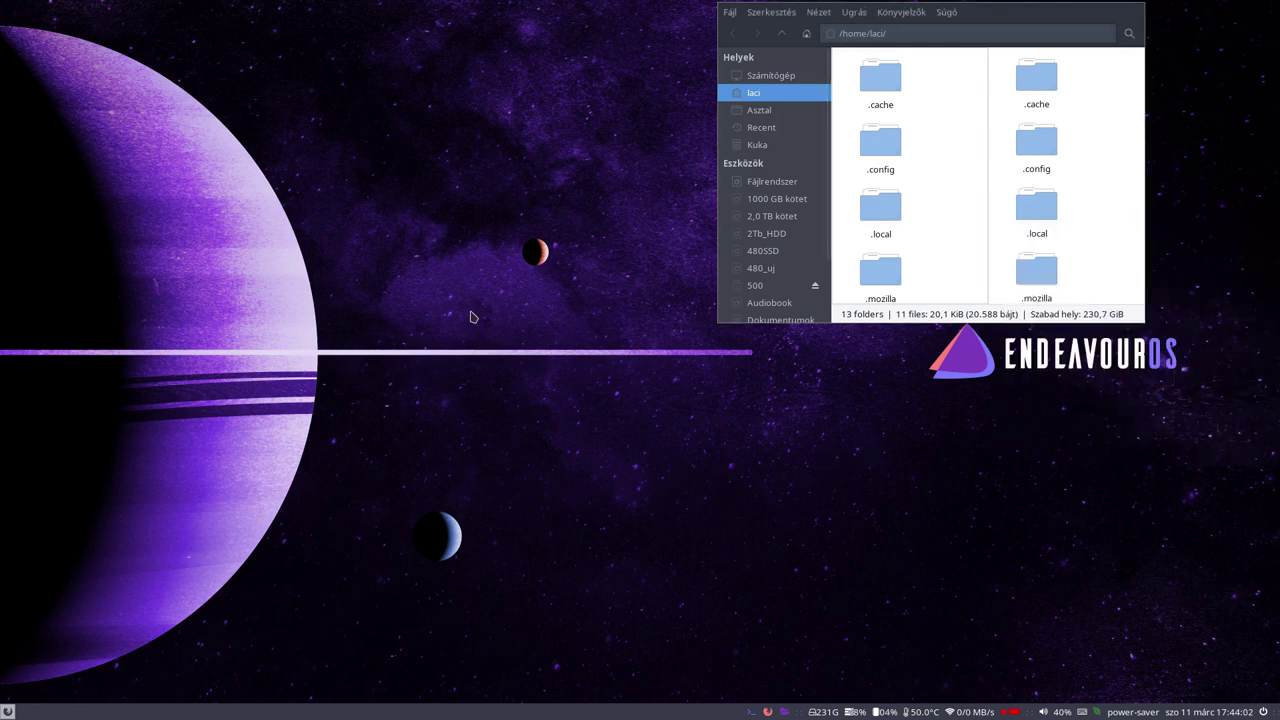
Step: Browse the full i3 keybinding list, filter it by "q", and close it without running anything
key(F1)
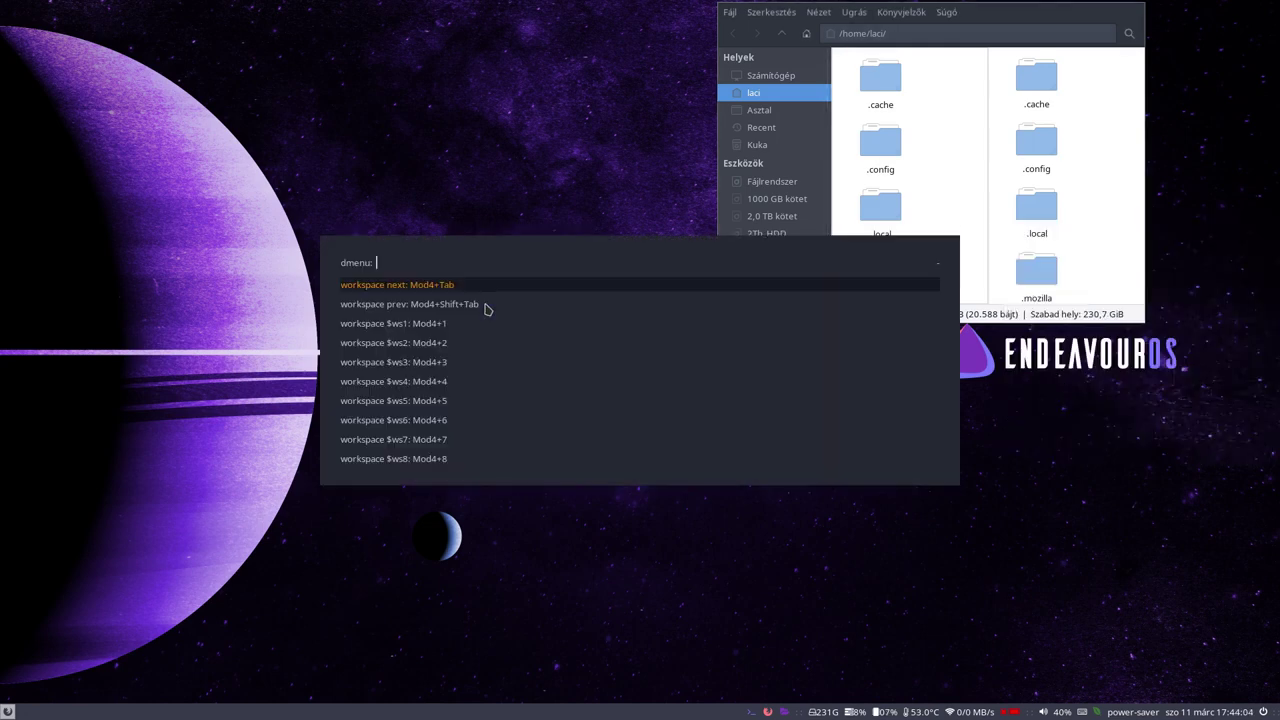
key(Down)
key(Down)
key(Down)
key(Down)
key(Down)
key(Down)
key(Down)
key(Down)
key(Down)
key(Down)
key(Down)
key(Down)
key(Down)
key(Down)
key(Down)
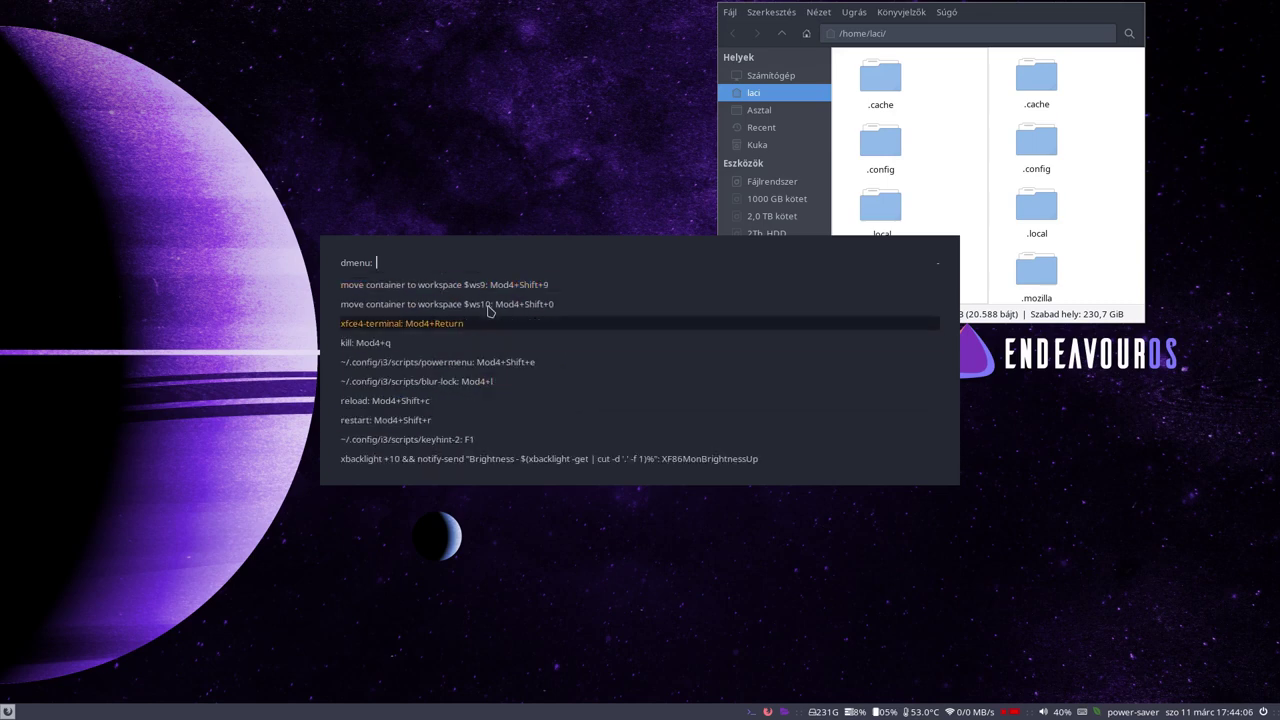
key(Down)
key(Down)
key(Down)
key(Down)
key(Down)
key(Down)
key(Down)
key(Down)
key(Down)
key(Down)
key(Down)
key(Down)
key(Down)
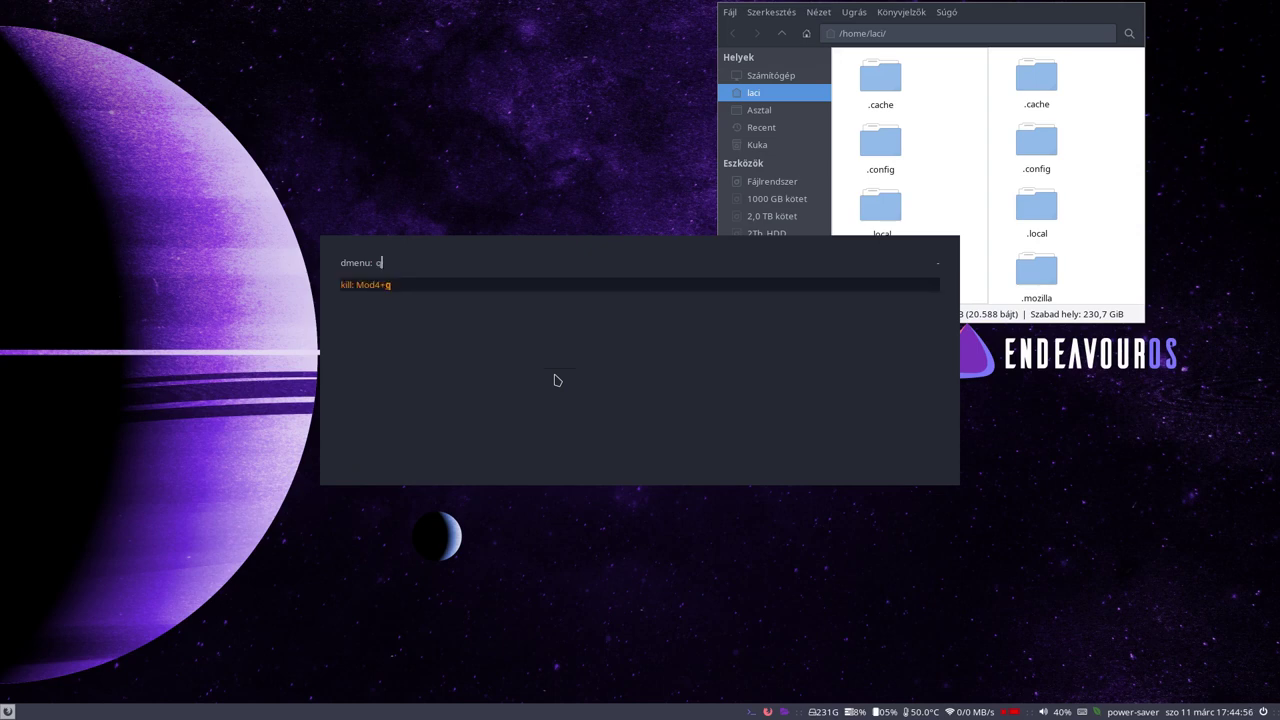
key(Escape)
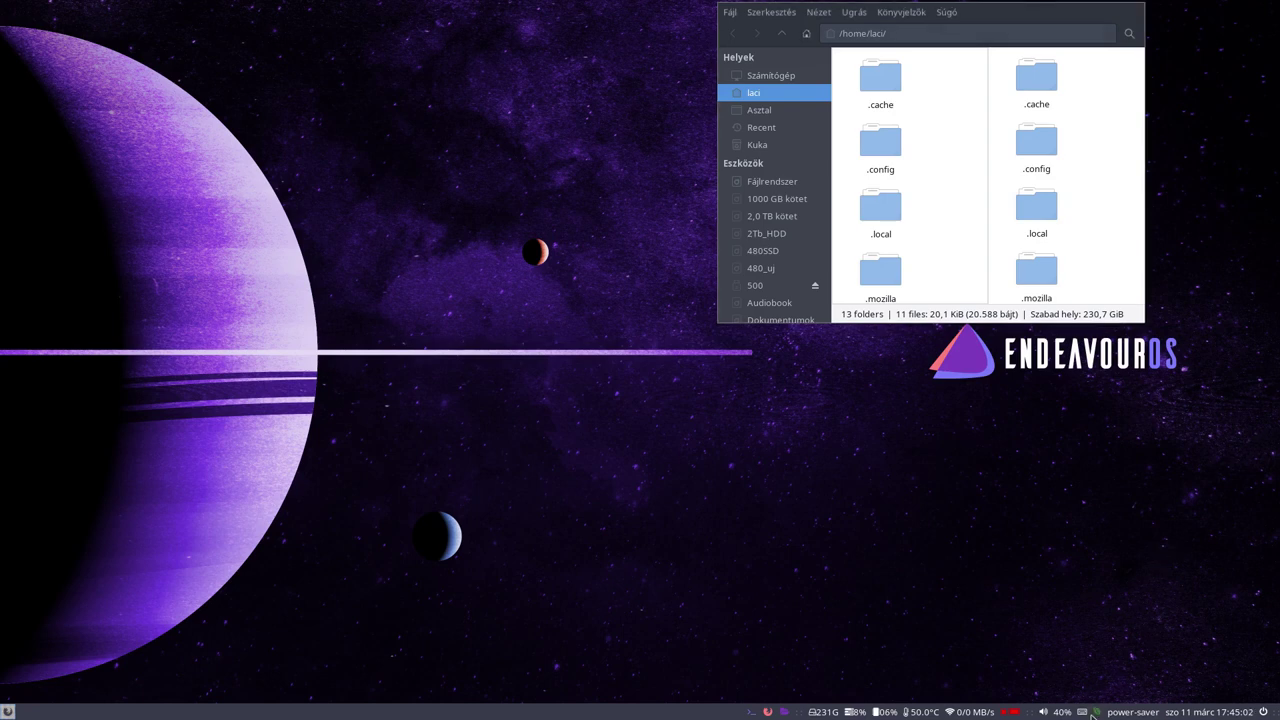
Step: View the power profile choices and the session power options, dismissing both without choosing anything
click(1095, 713)
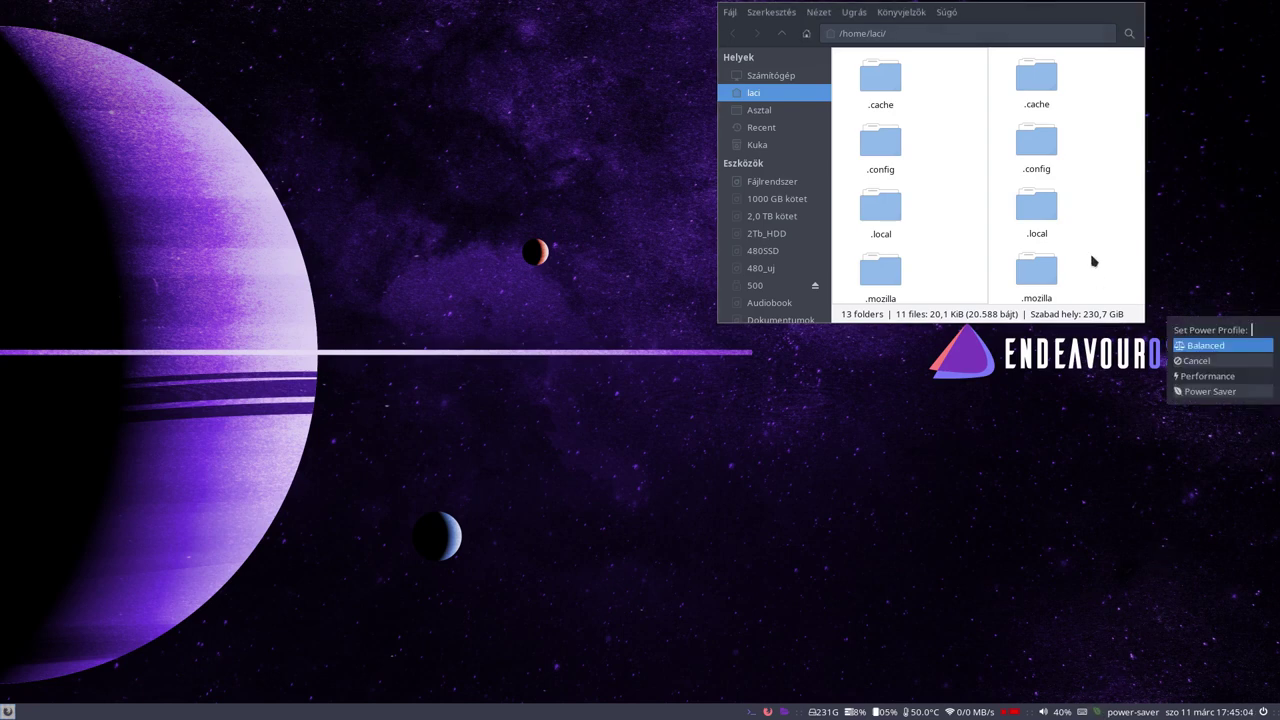
click(1161, 381)
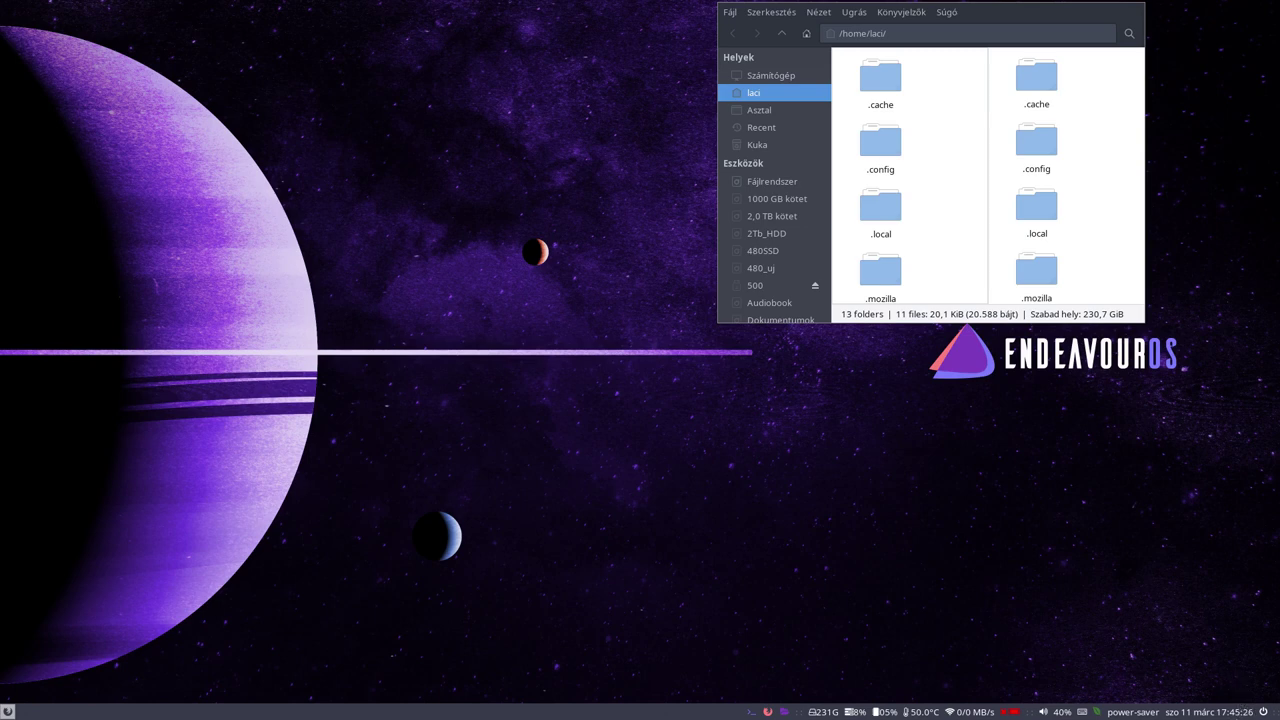
click(1264, 712)
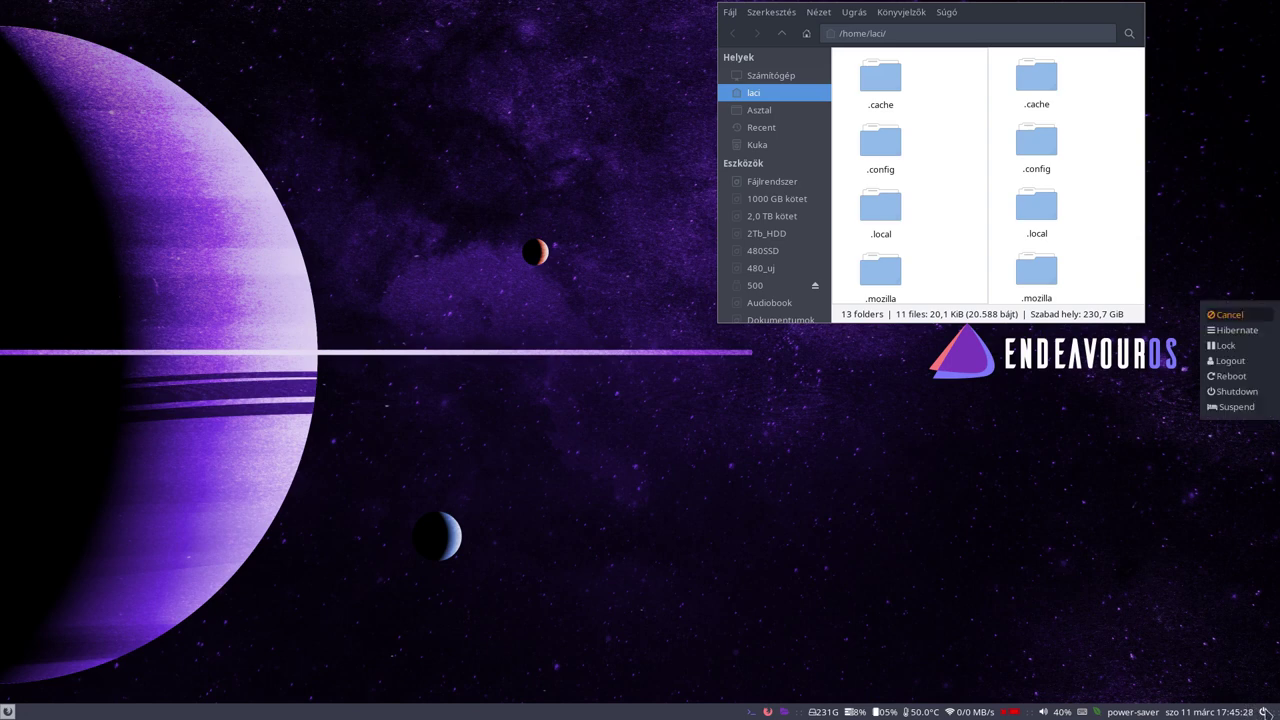
click(990, 543)
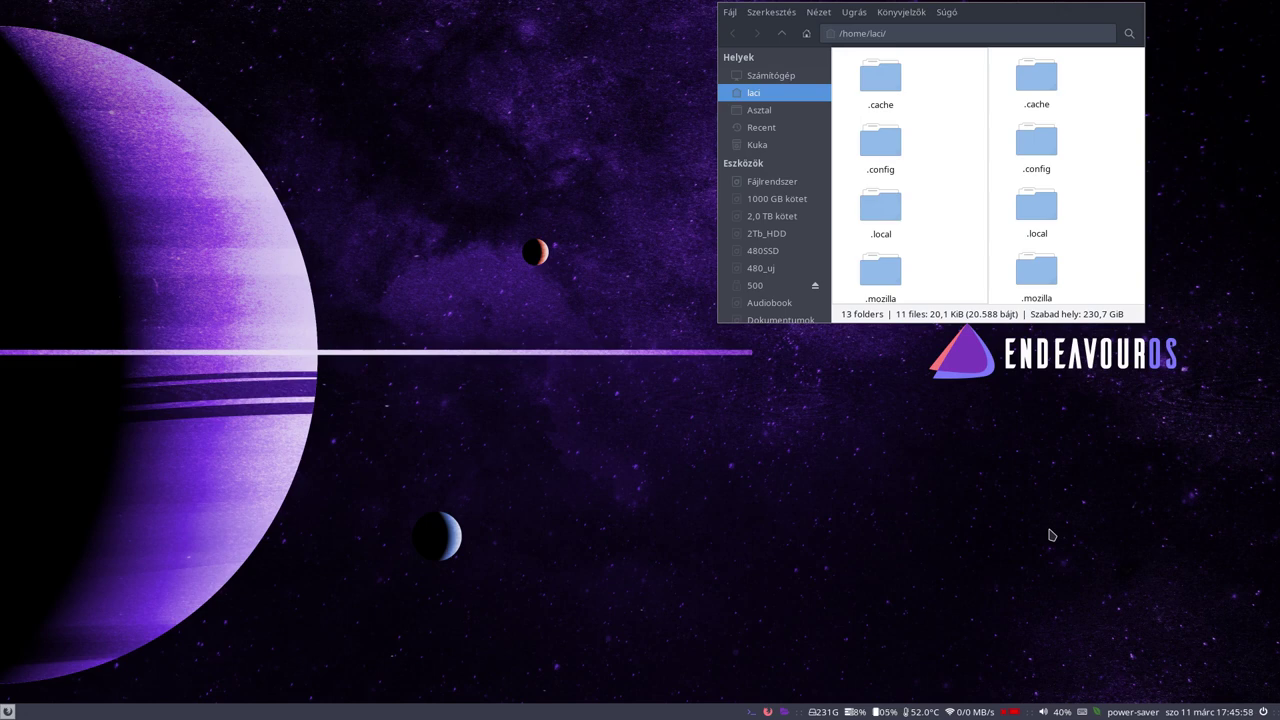
Step: Launch btop++ to examine system usage with the file manager moved aside, and close the open windows
key(super)
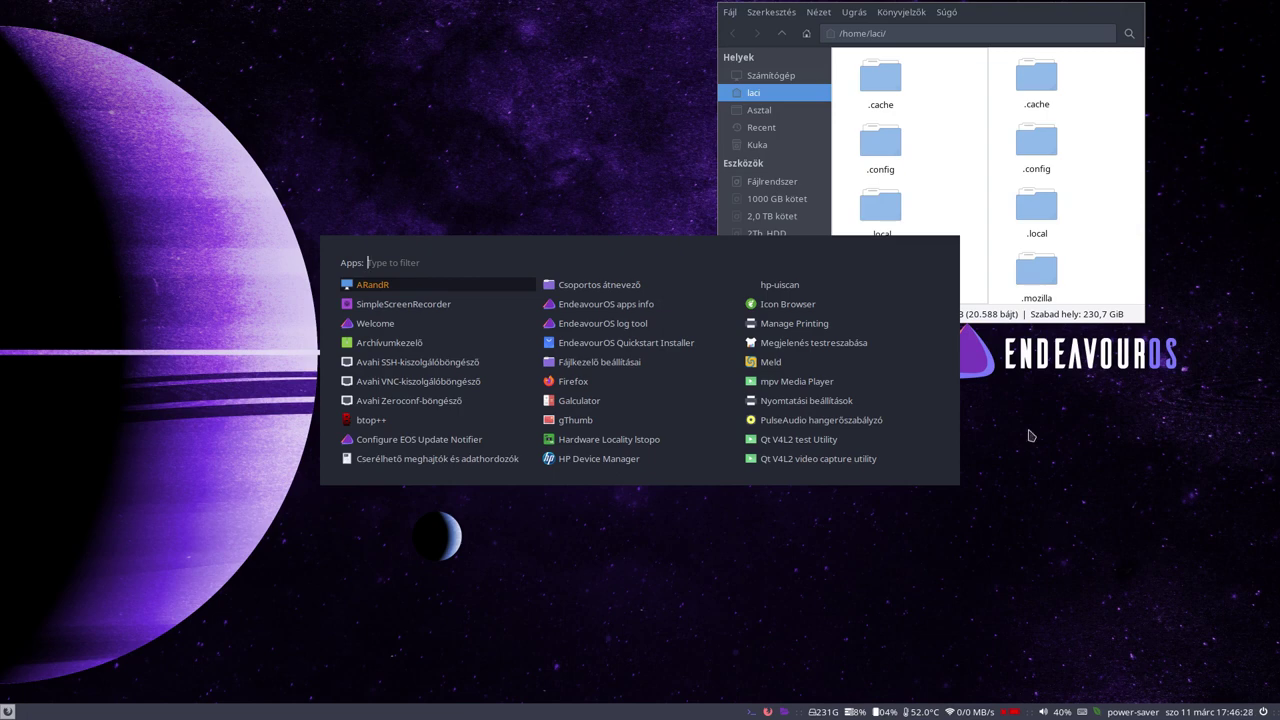
click(370, 420)
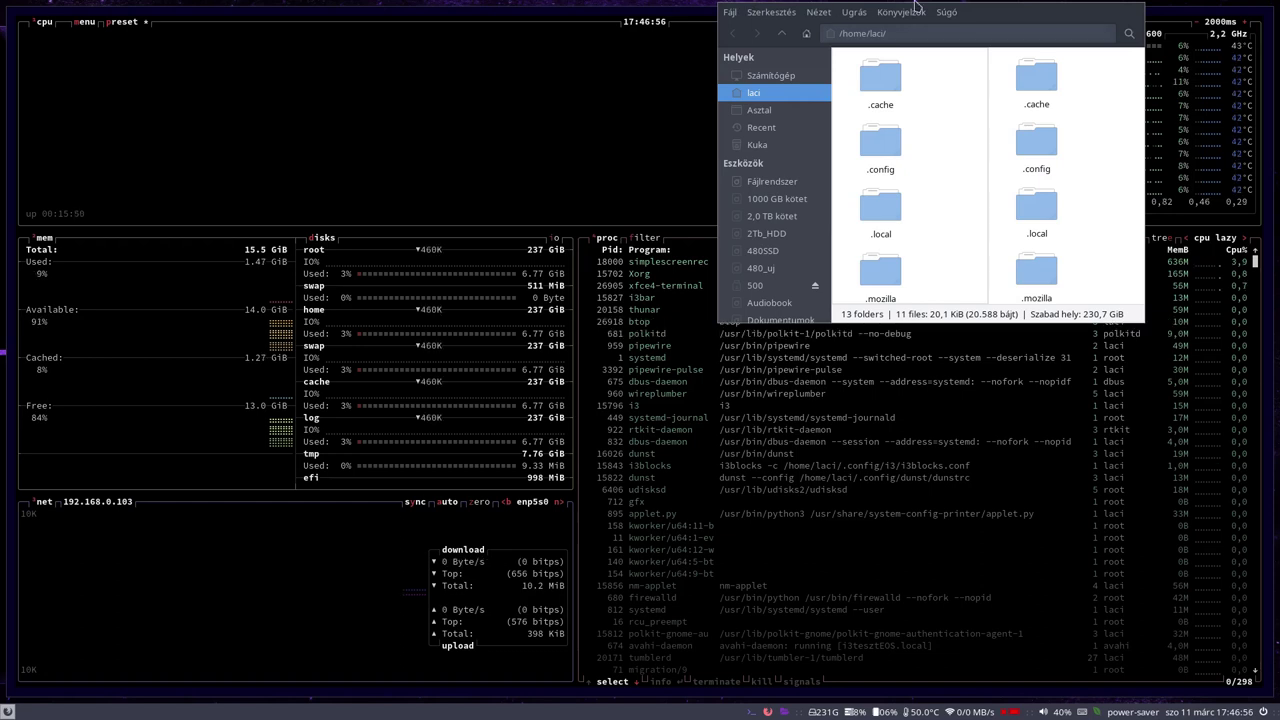
drag(943, 12, 1279, 182)
key(super+shift+q)
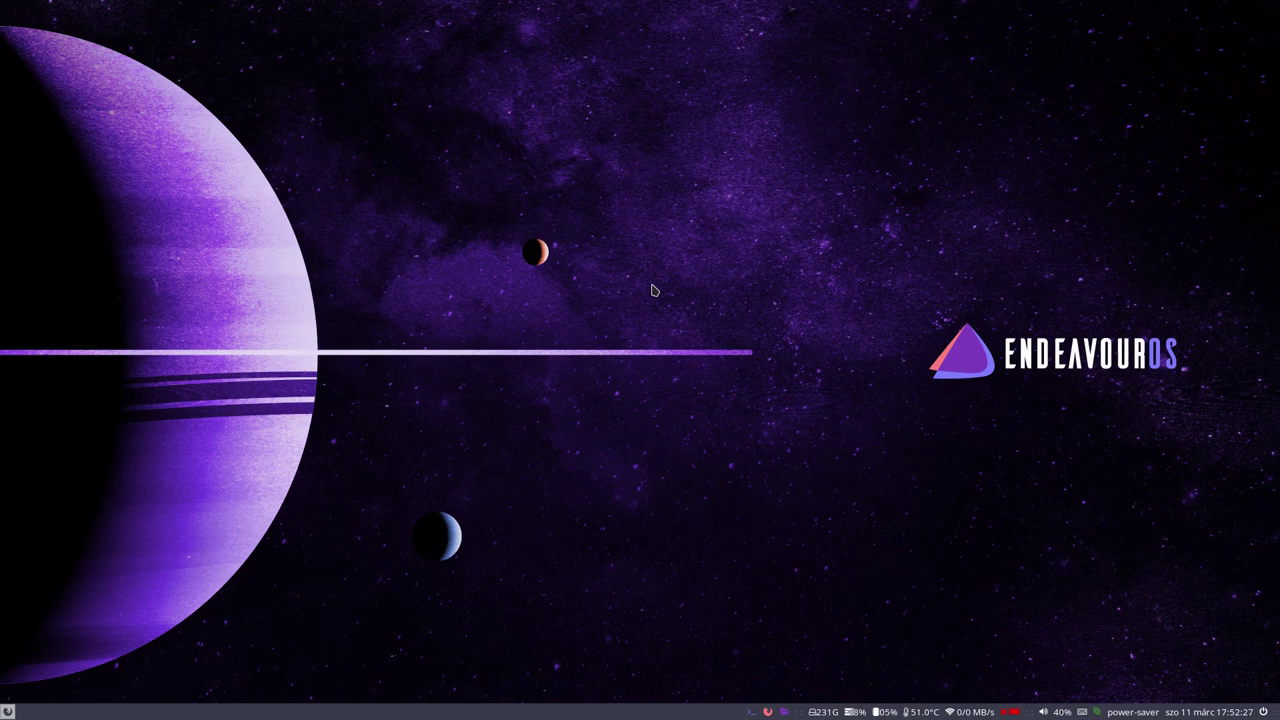
Step: Launch gThumb from the application launcher and display the livewall.png wallpaper
key(super+d)
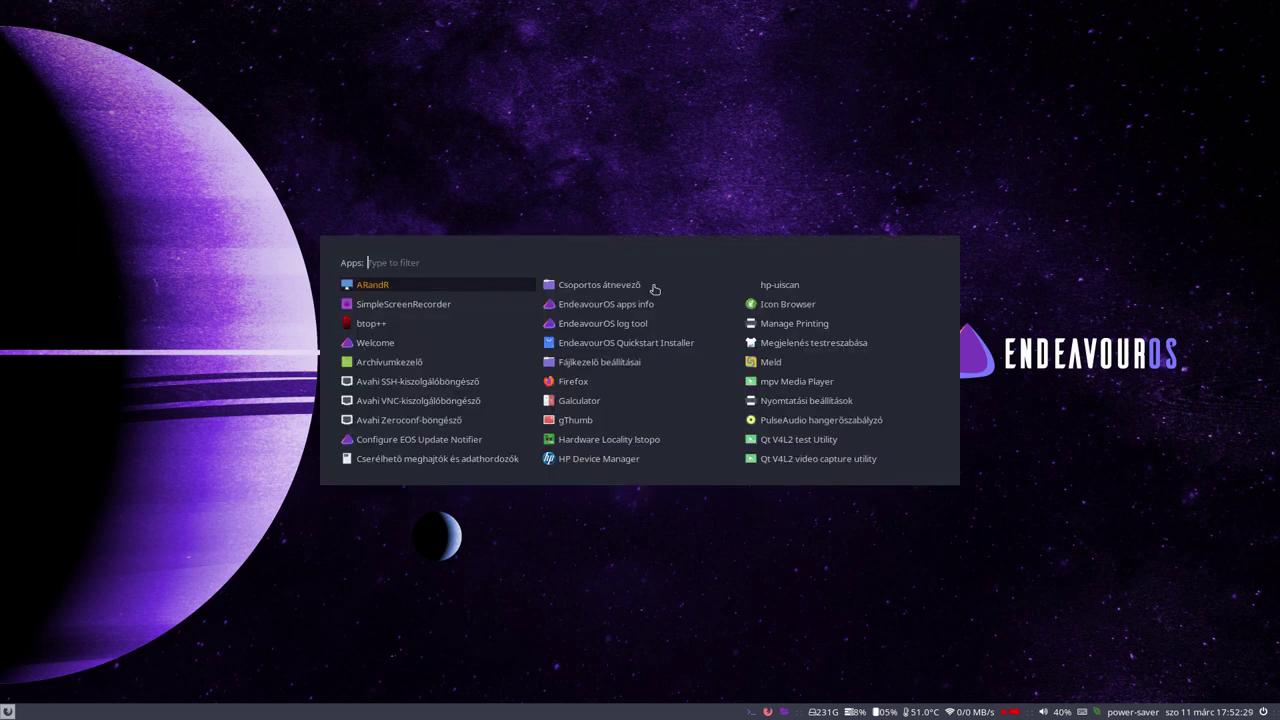
click(410, 364)
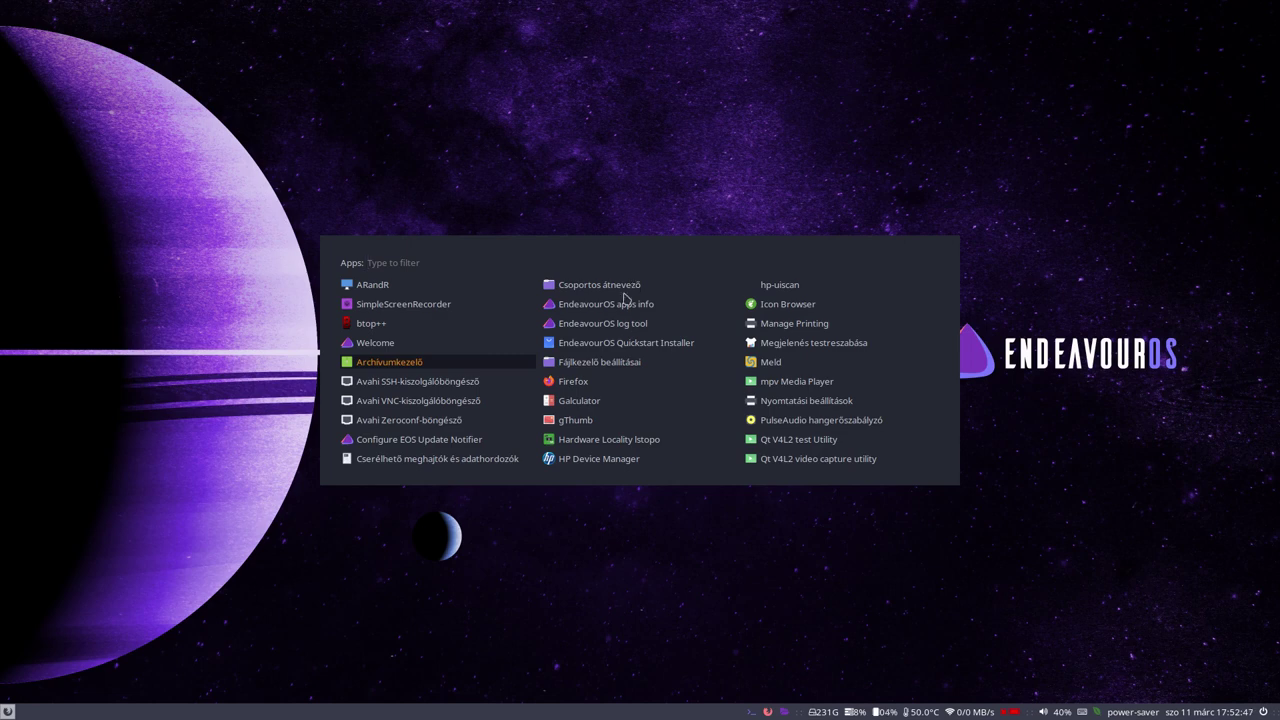
click(573, 425)
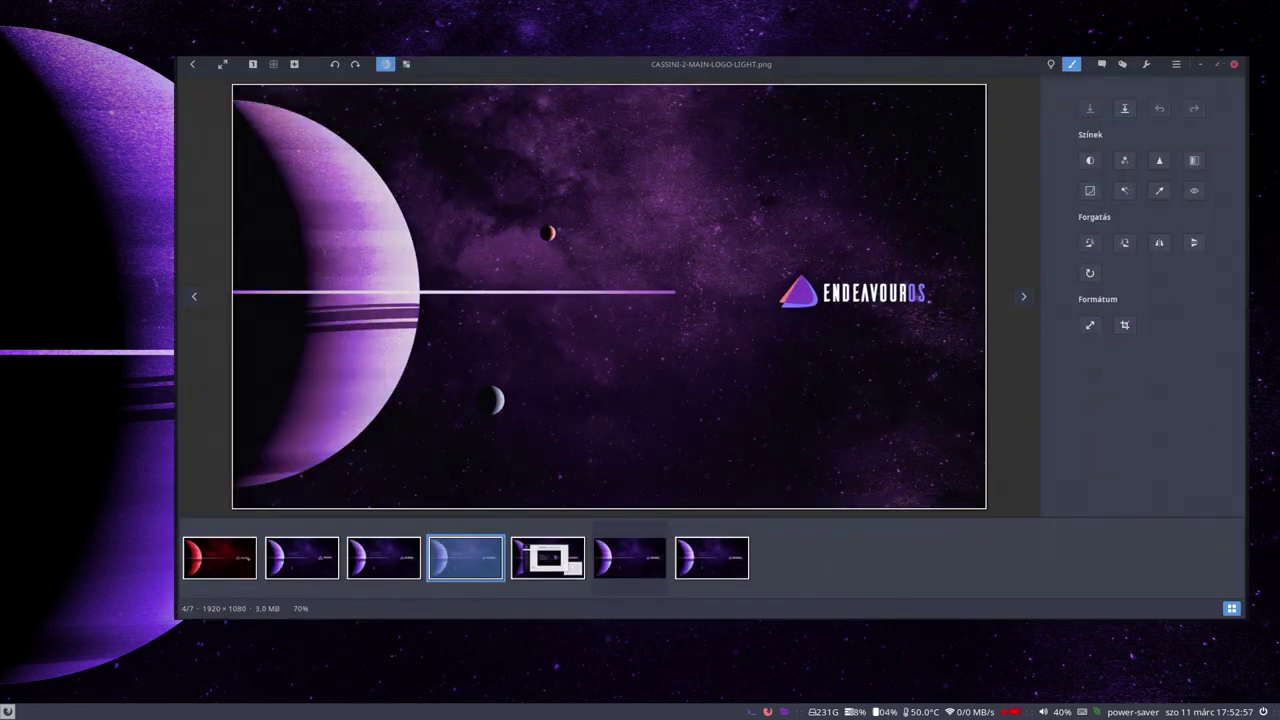
click(629, 557)
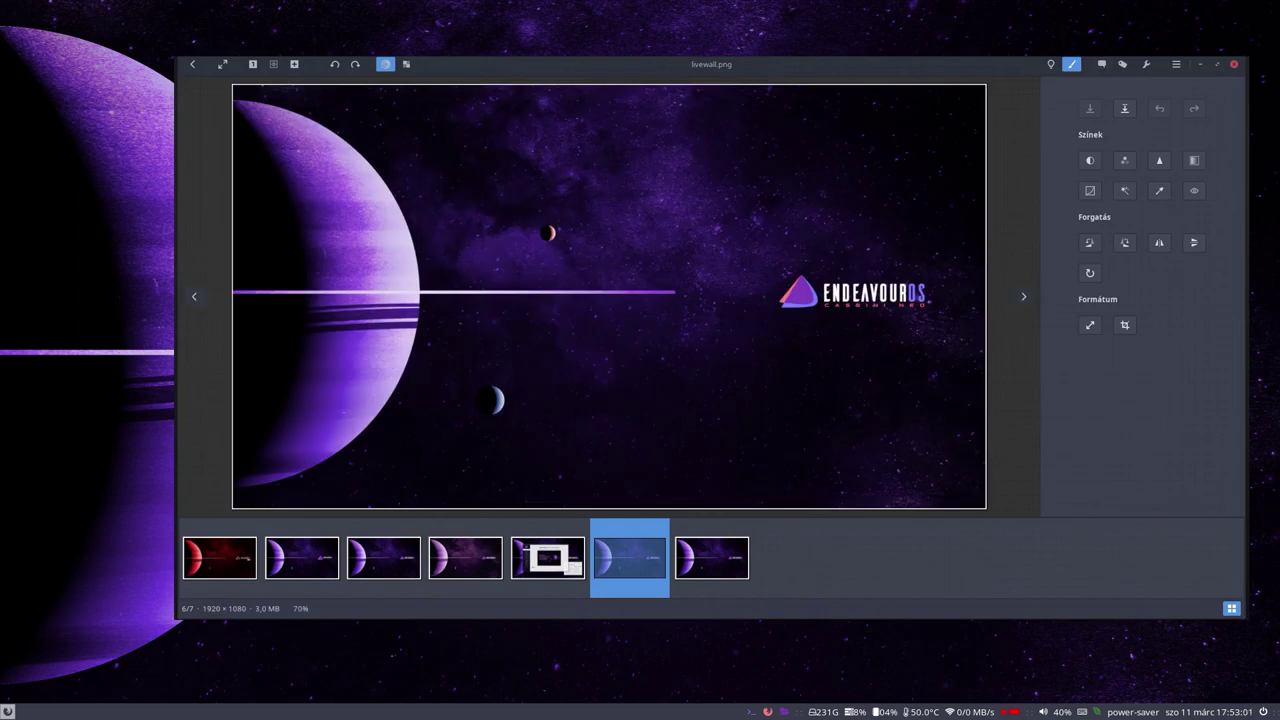
Step: View the comment and tag dialogs for livewall.png, closing each without saving
key(c)
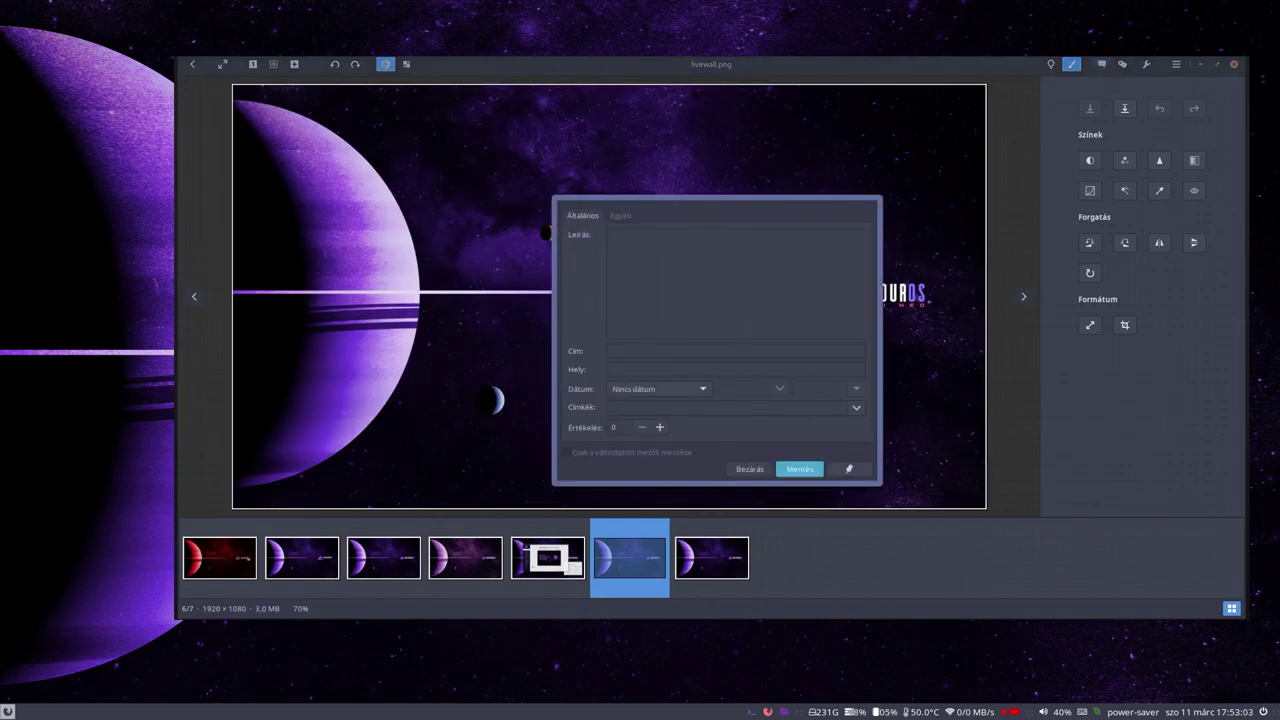
click(750, 469)
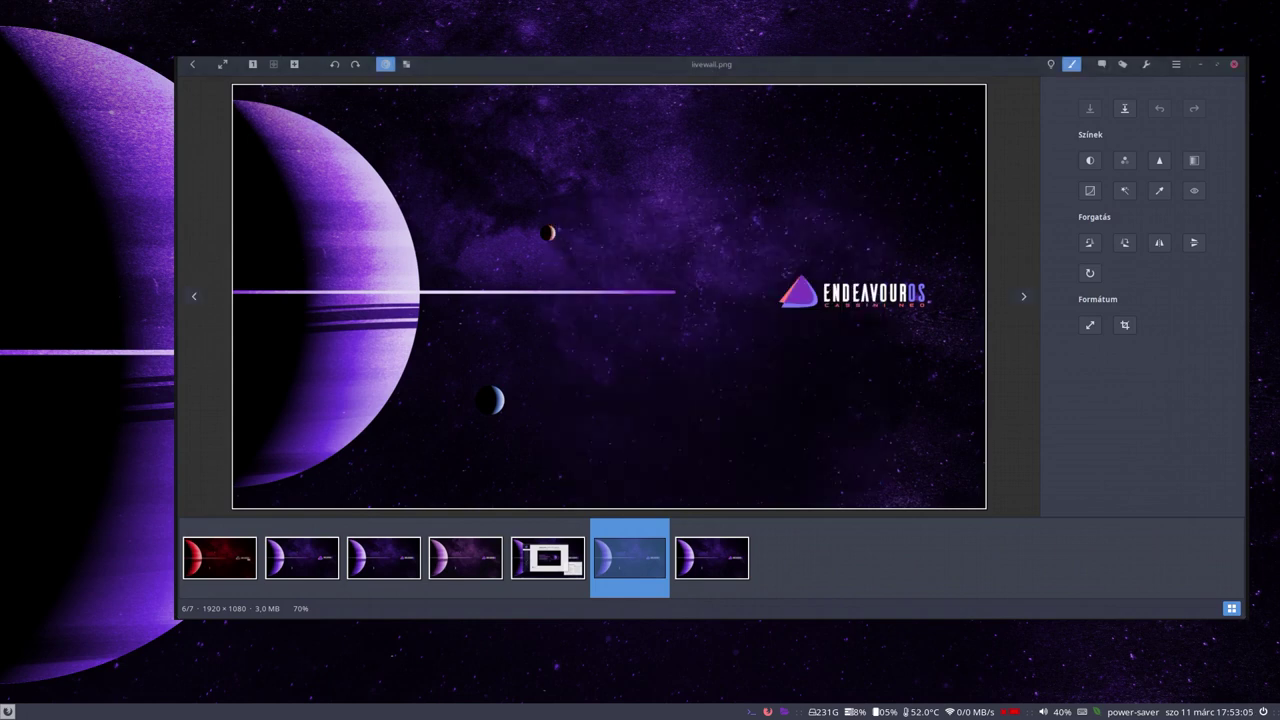
click(1122, 64)
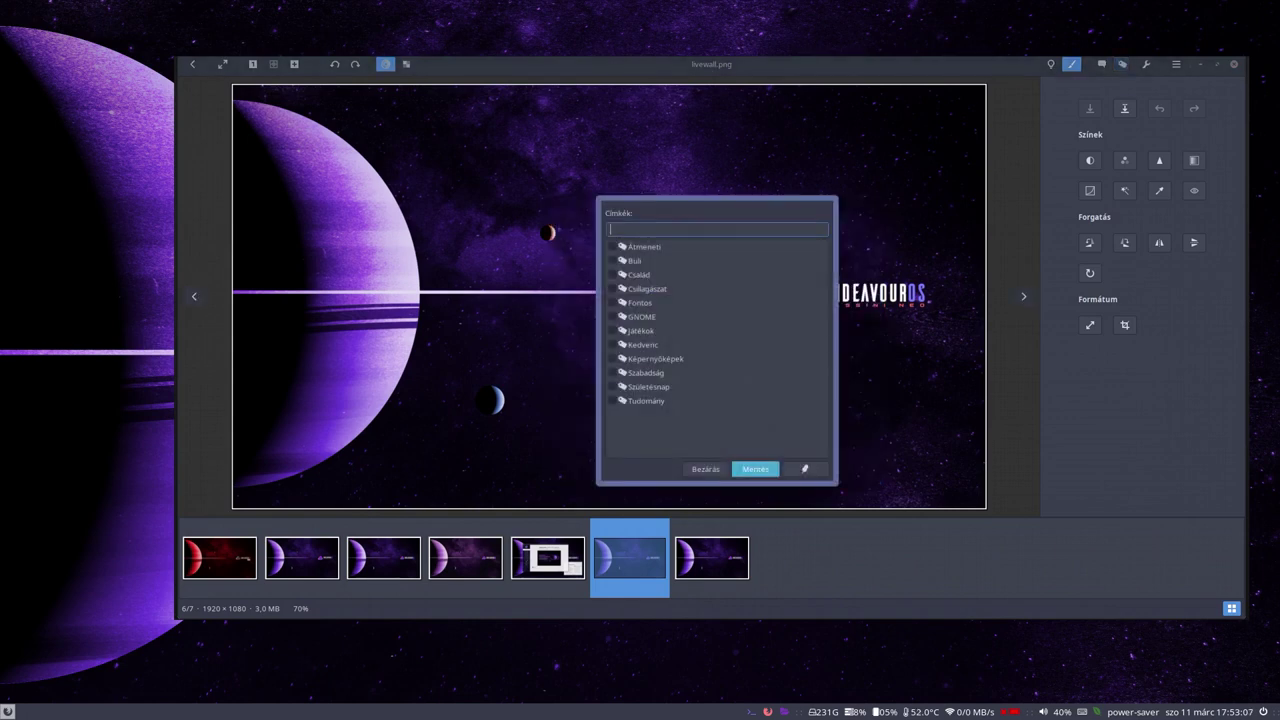
click(705, 469)
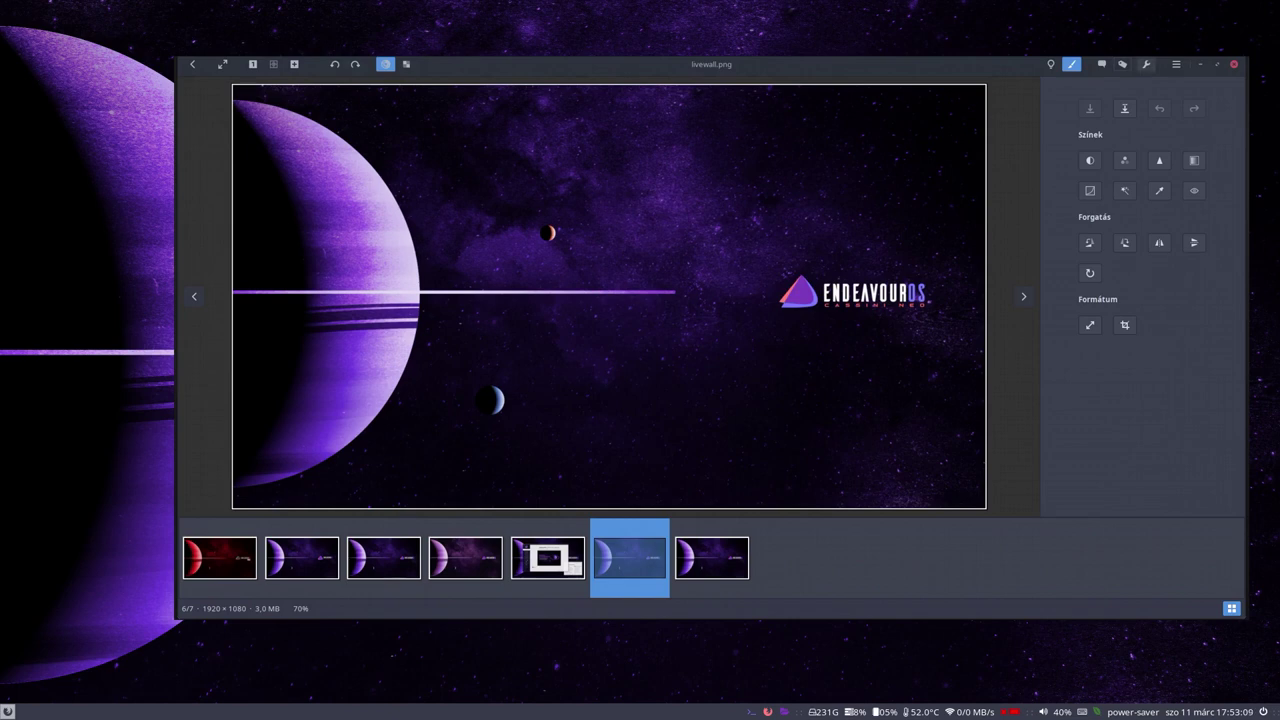
Step: Examine gThumb's image tool options and its main menu commands without choosing any
click(1146, 64)
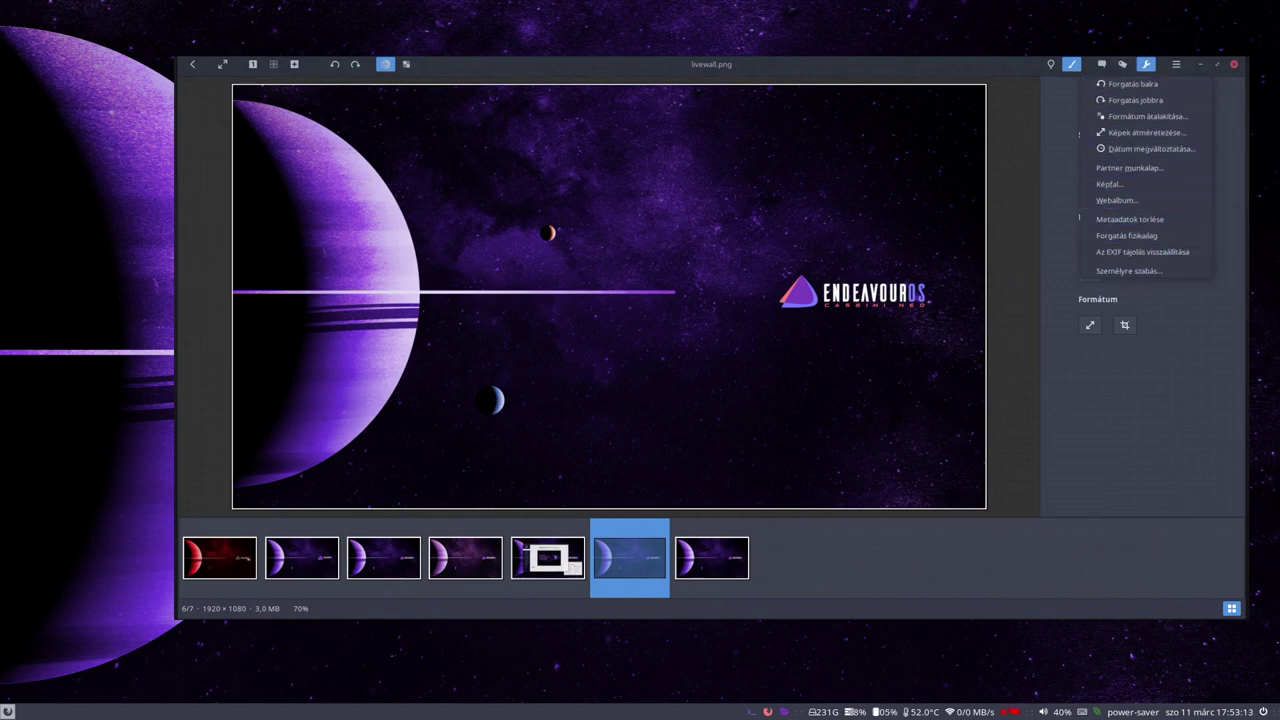
click(1176, 64)
click(1176, 64)
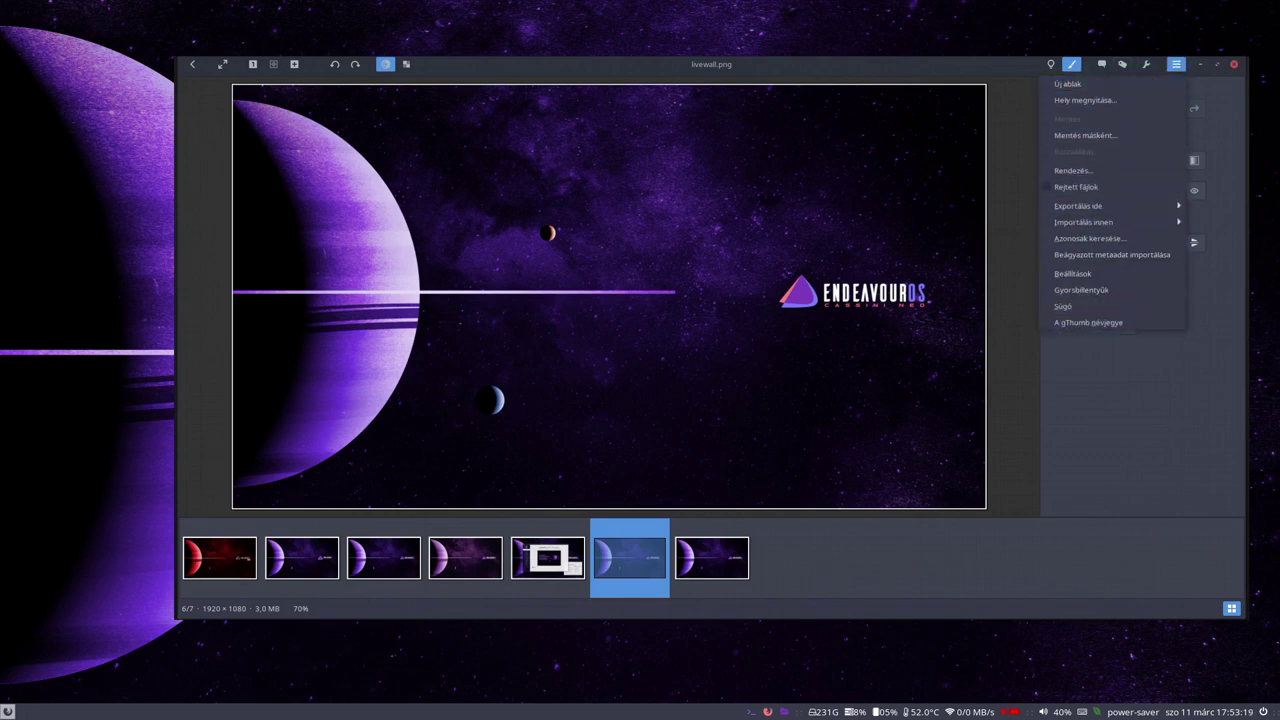
key(Escape)
Step: Quit gThumb and reopen the application launcher
key(ctrl+q)
key(super)
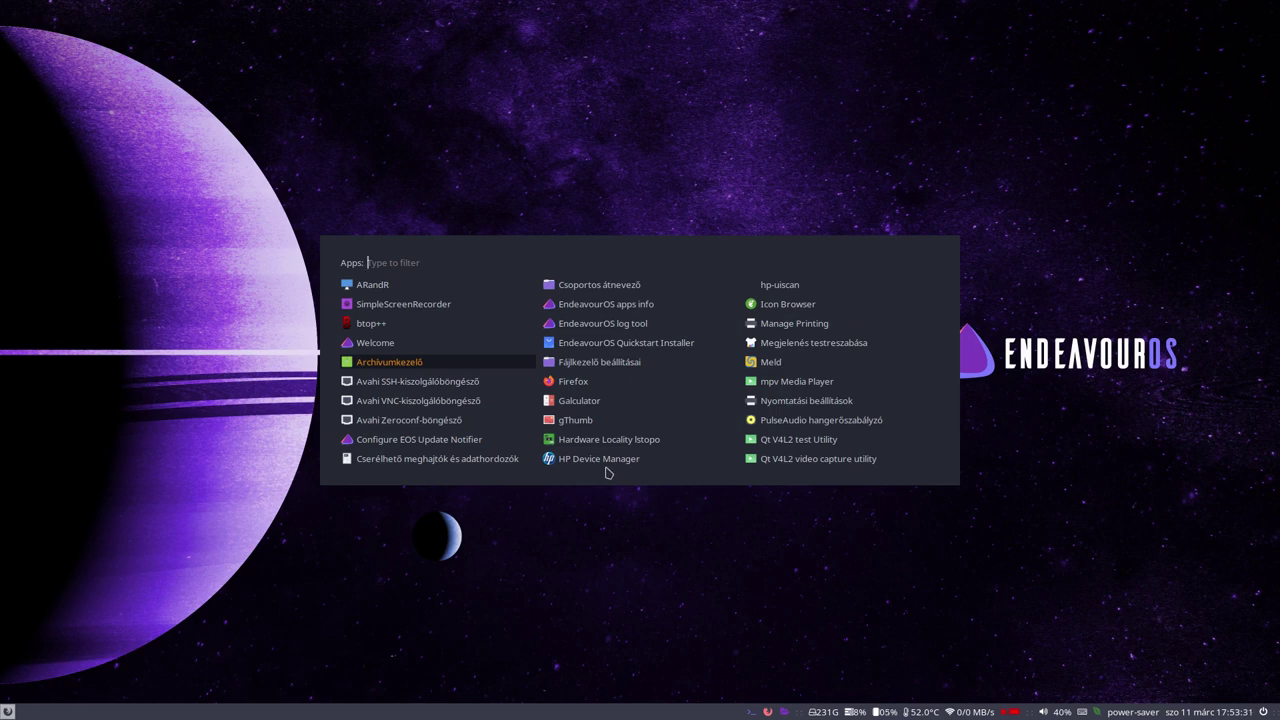
Step: Open the Megjelenés testreszabása settings, preview the Arc-Lighter, Raleigh and Arc widget styles, reselect Arc-Darker, and close without applying
click(789, 343)
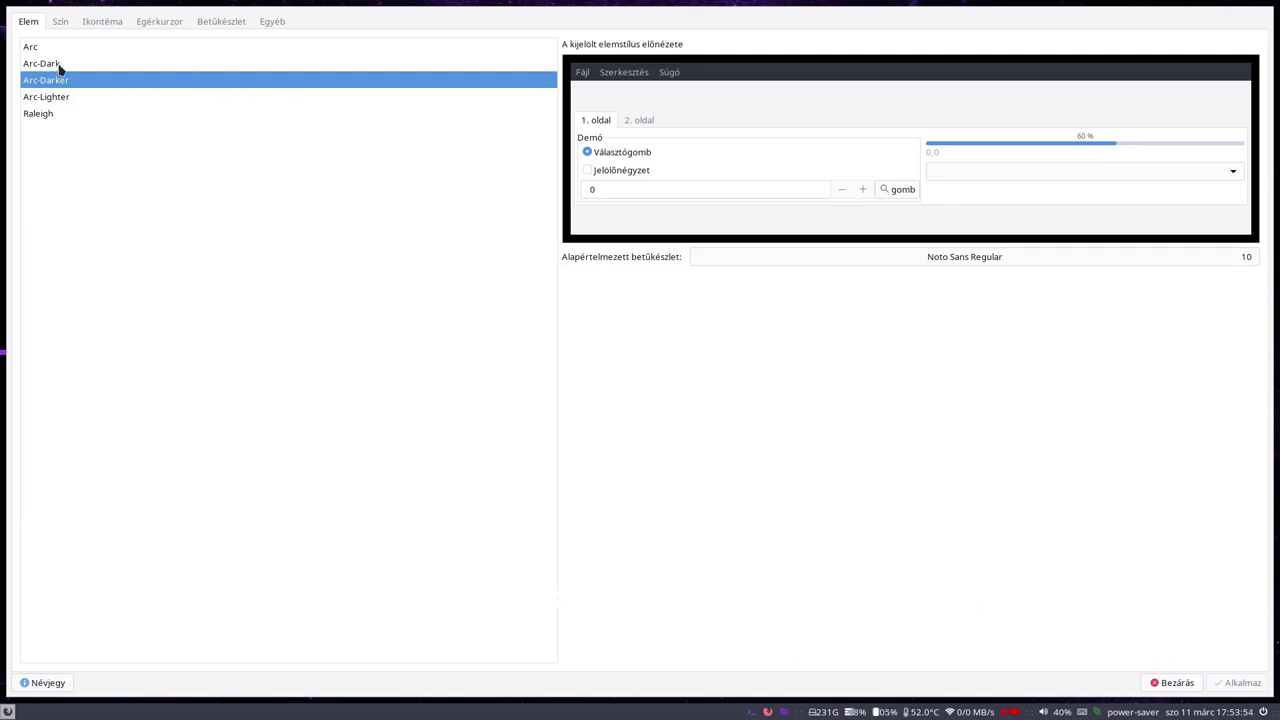
click(37, 99)
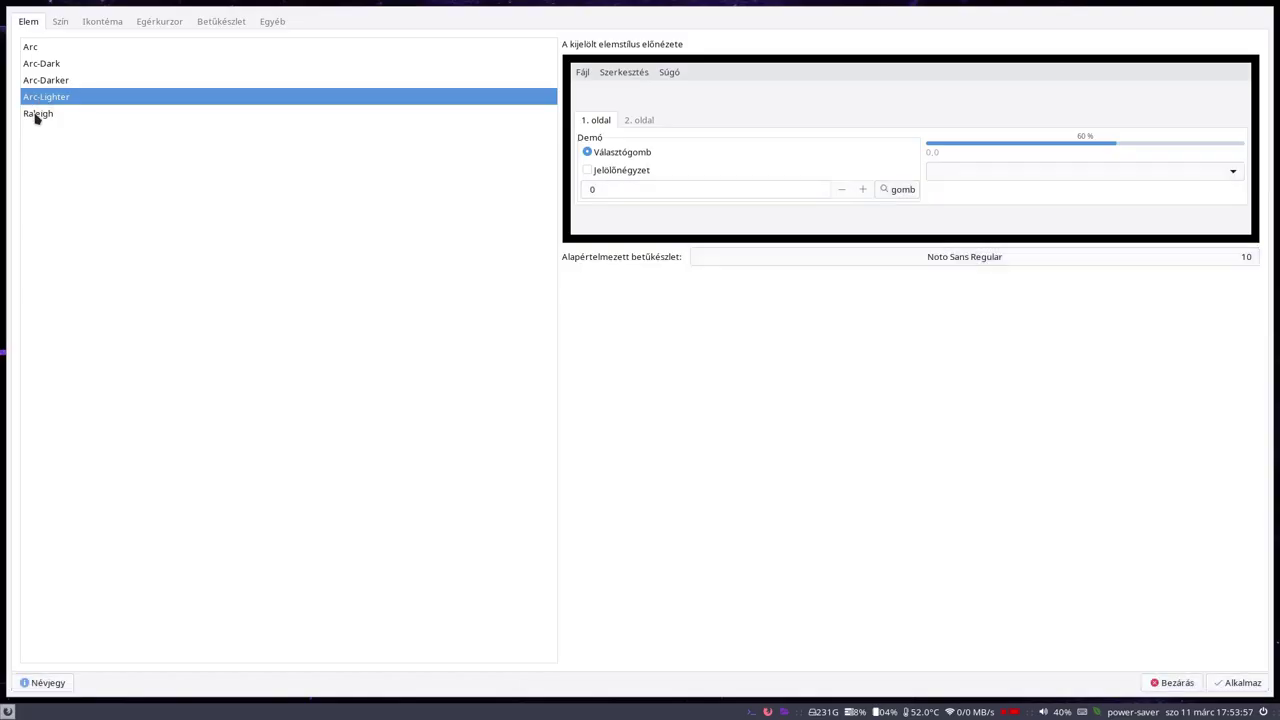
click(35, 115)
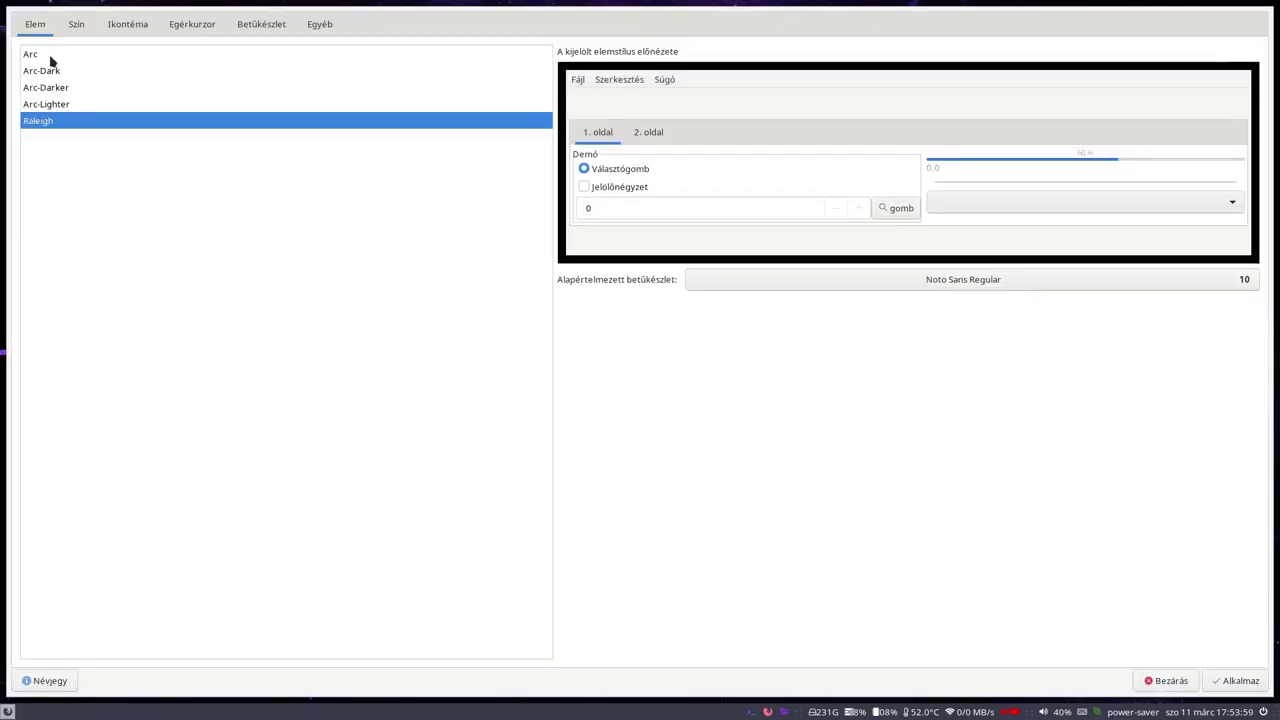
click(48, 50)
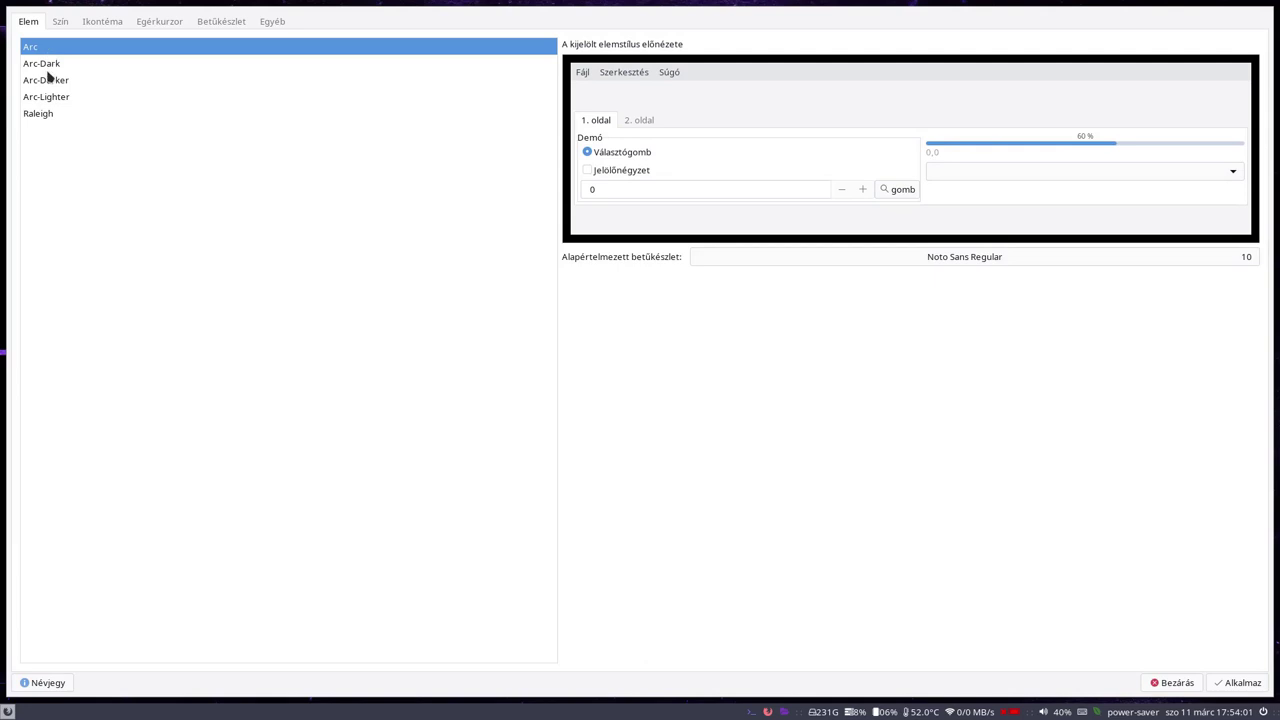
click(50, 82)
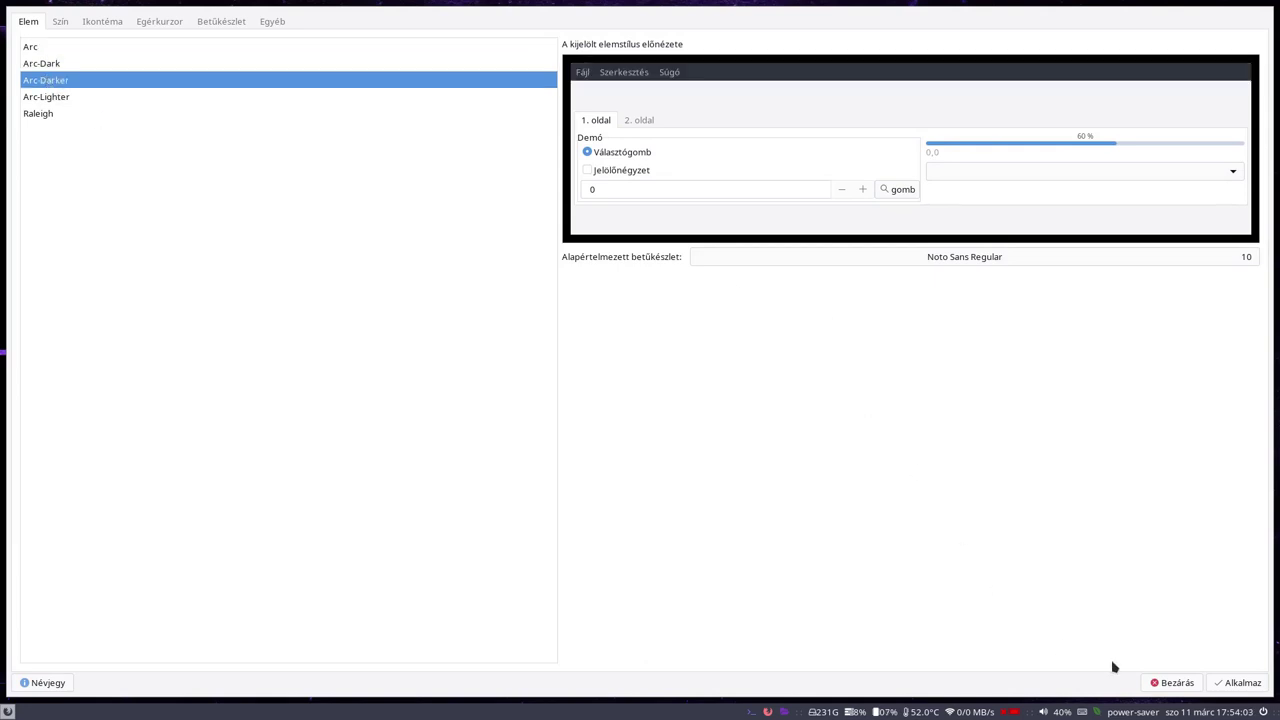
click(1185, 686)
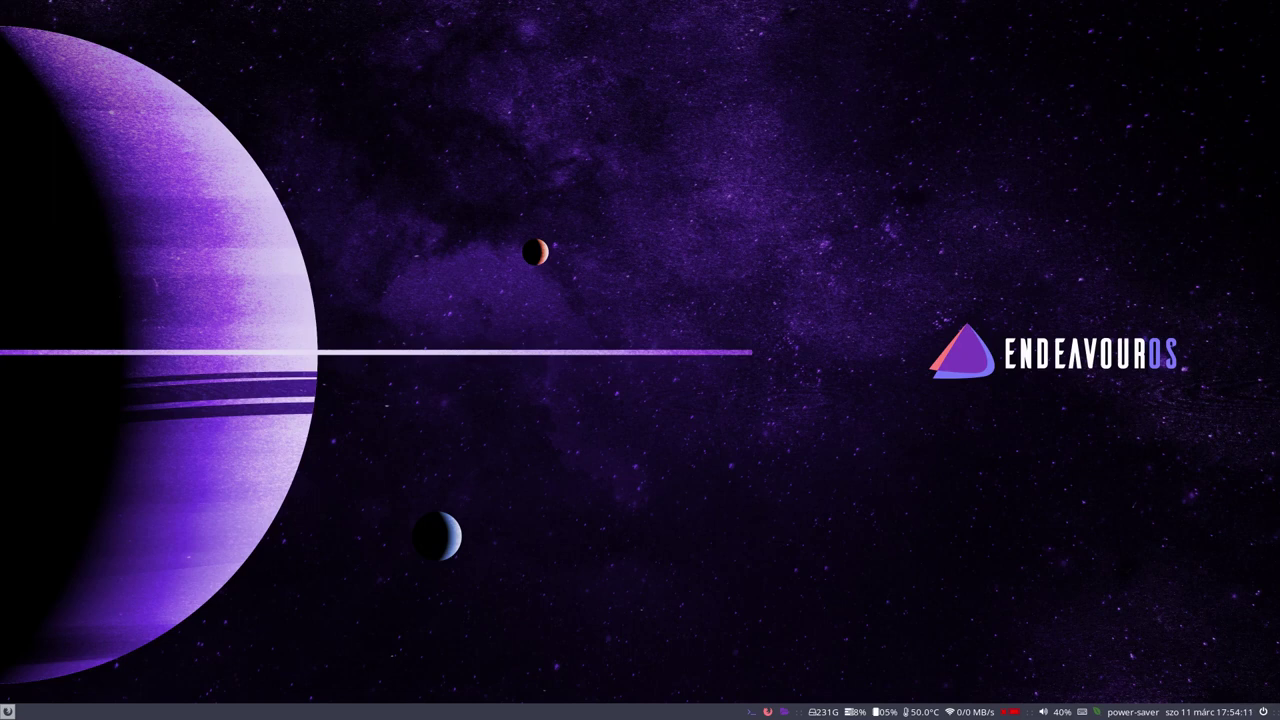
Step: Launch Rofi Theme Selector from the application launcher
key(super+d)
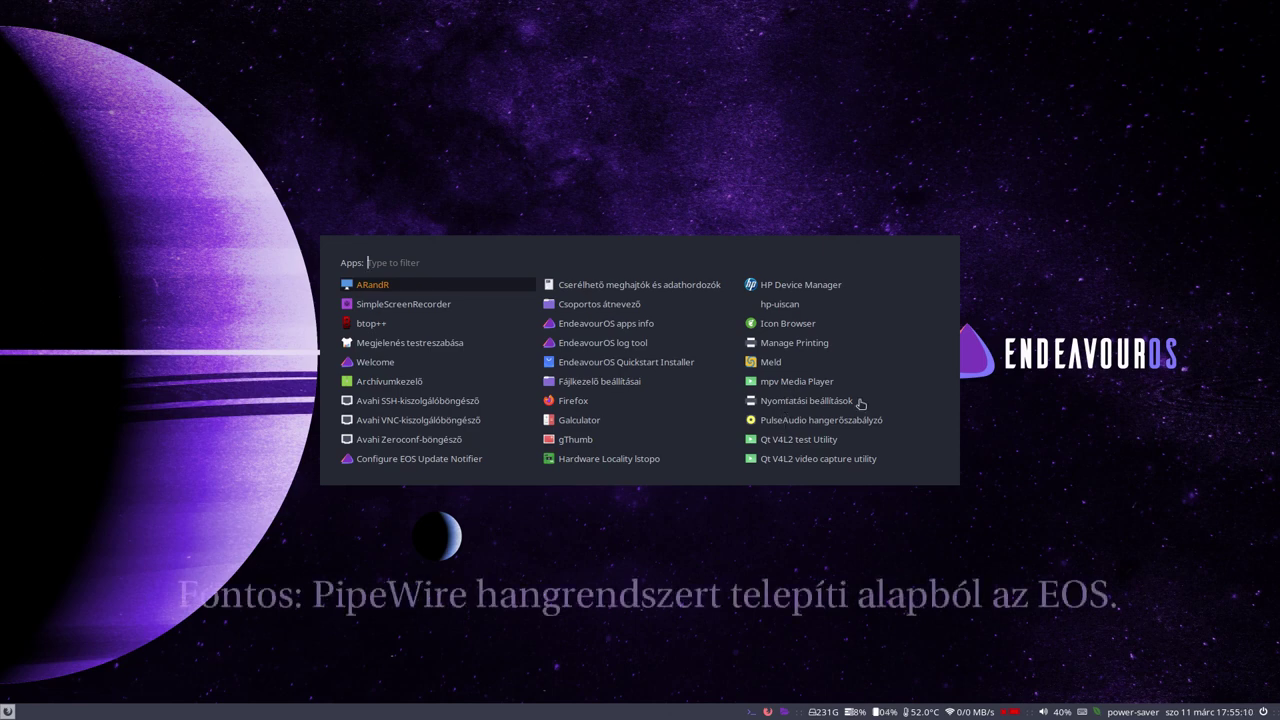
key(Down)
key(Down)
key(Down)
key(Down)
key(Down)
key(Down)
key(Down)
key(Down)
key(Down)
key(Down)
key(Down)
key(Down)
key(Down)
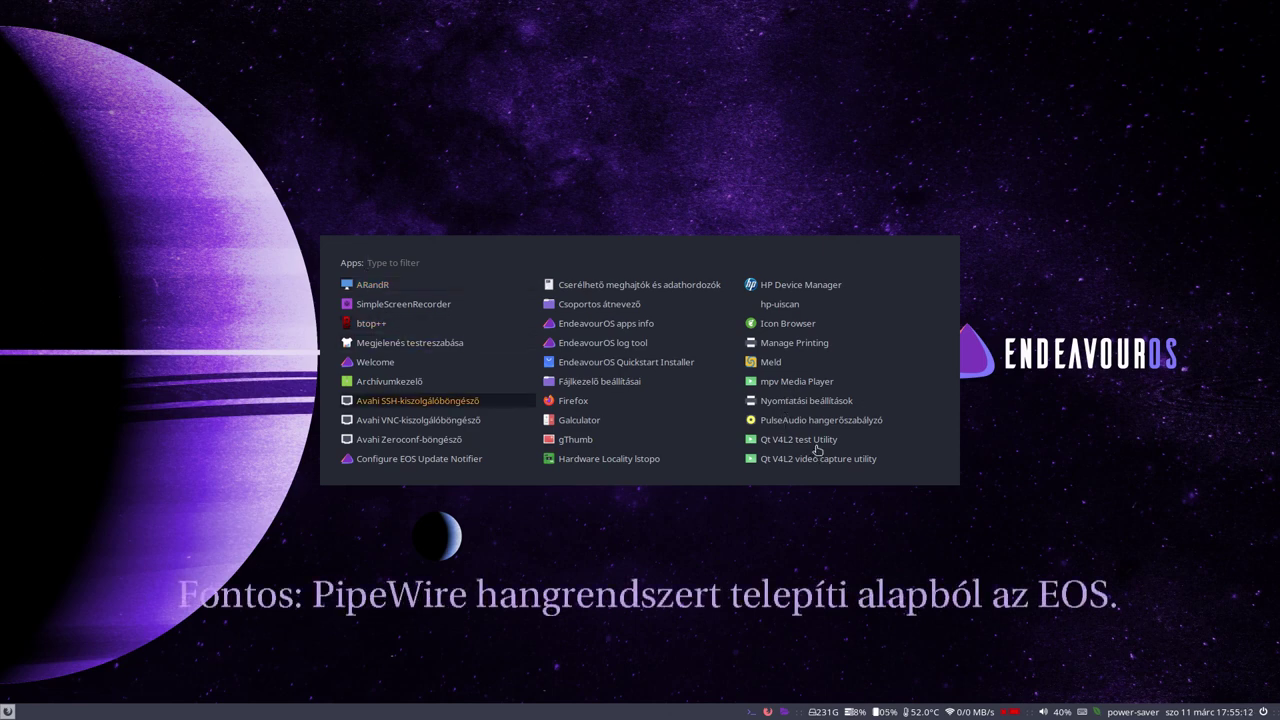
key(Down)
key(Down)
key(Down)
key(Down)
key(Down)
key(Down)
key(Down)
key(Down)
key(Down)
key(Down)
key(Down)
key(Down)
key(Down)
key(Down)
key(Down)
key(Down)
key(Down)
key(Down)
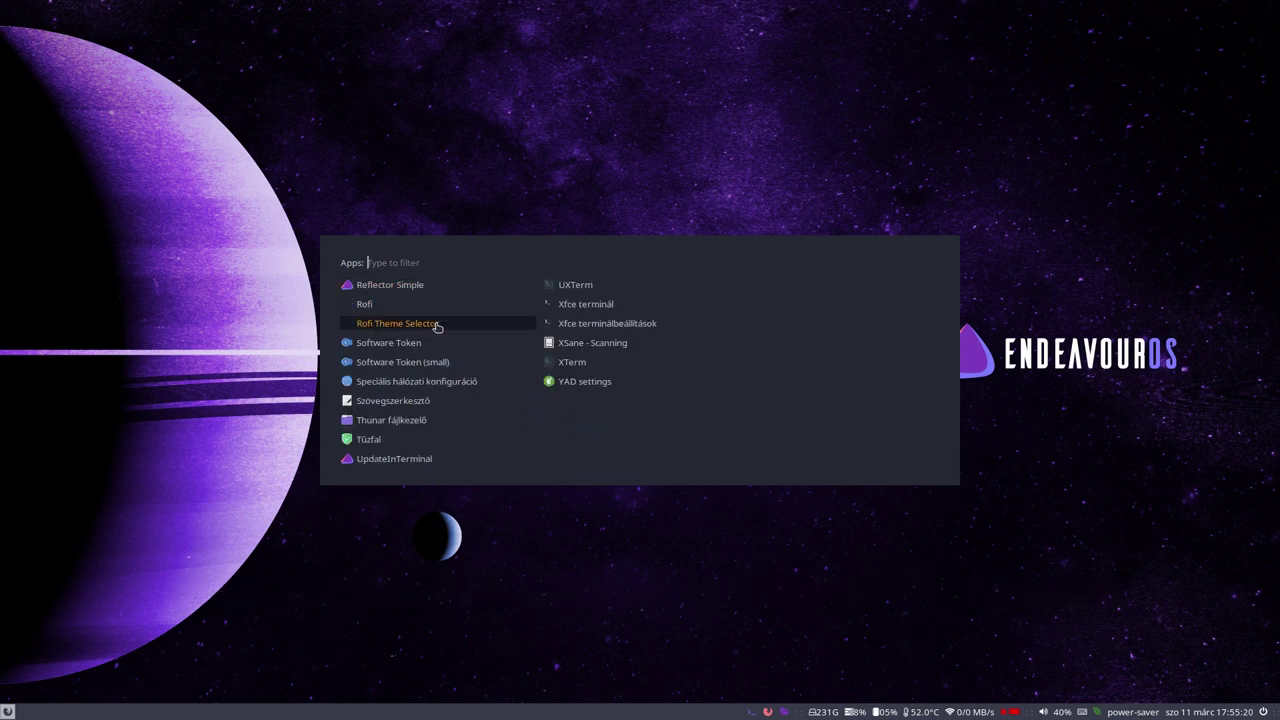
key(Return)
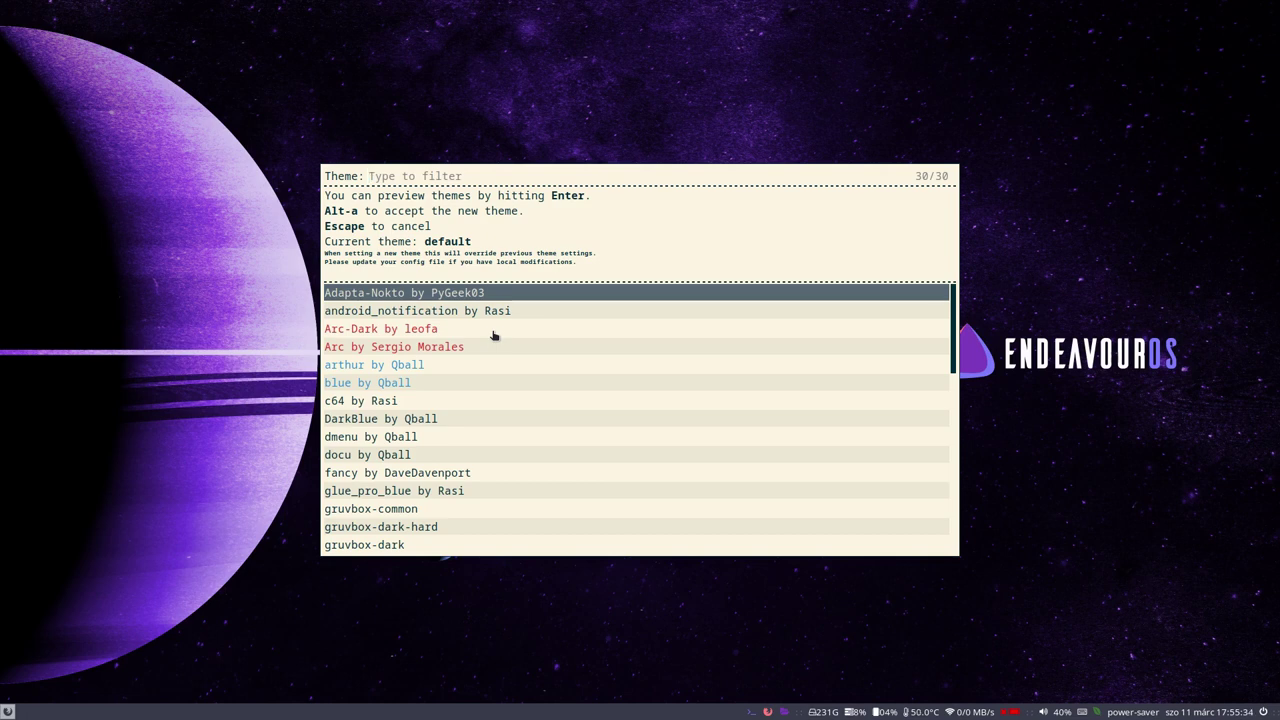
Step: Preview the light Arc theme in the Rofi theme list and accept it
key(Down)
key(Down)
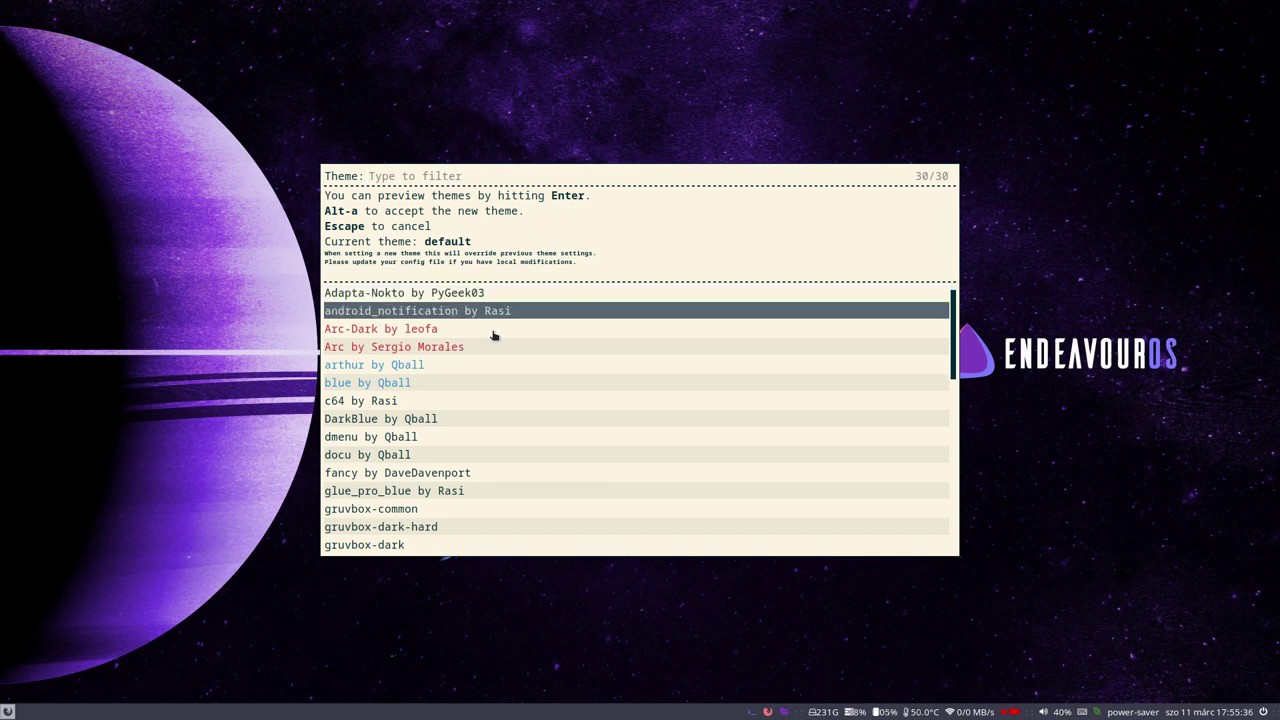
key(Down)
key(Down)
key(Down)
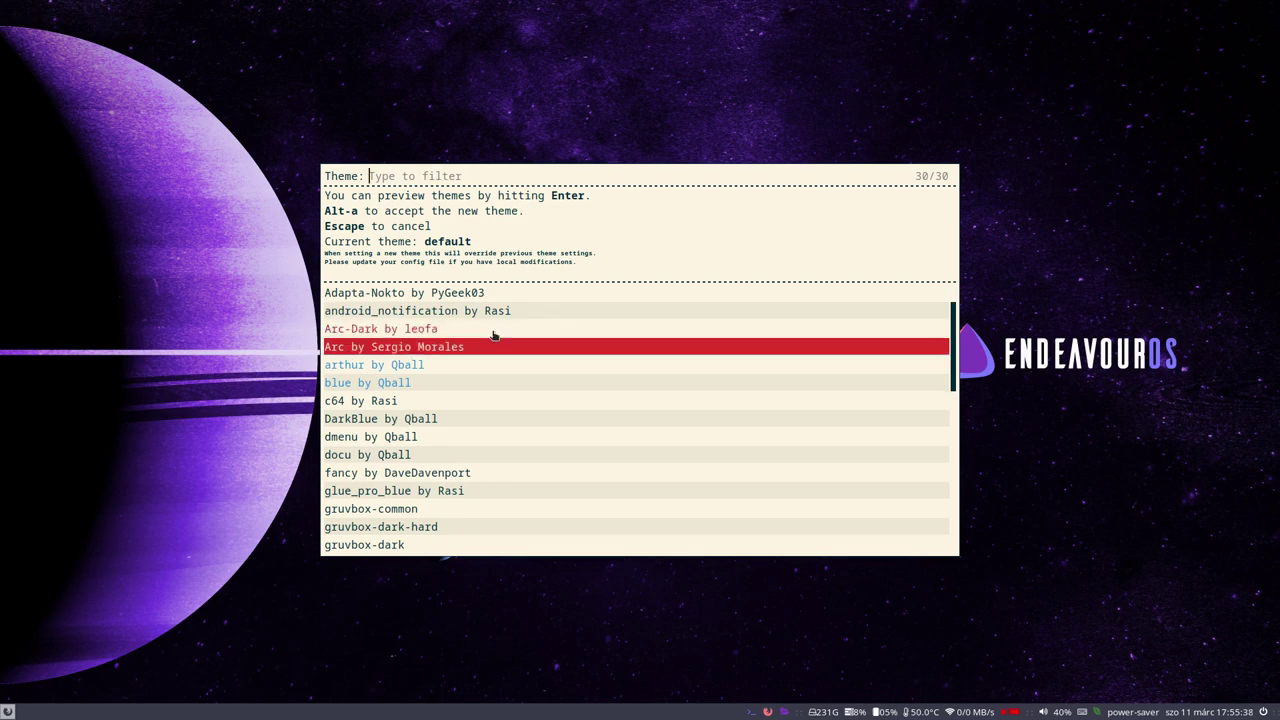
key(Up)
key(Up)
key(Return)
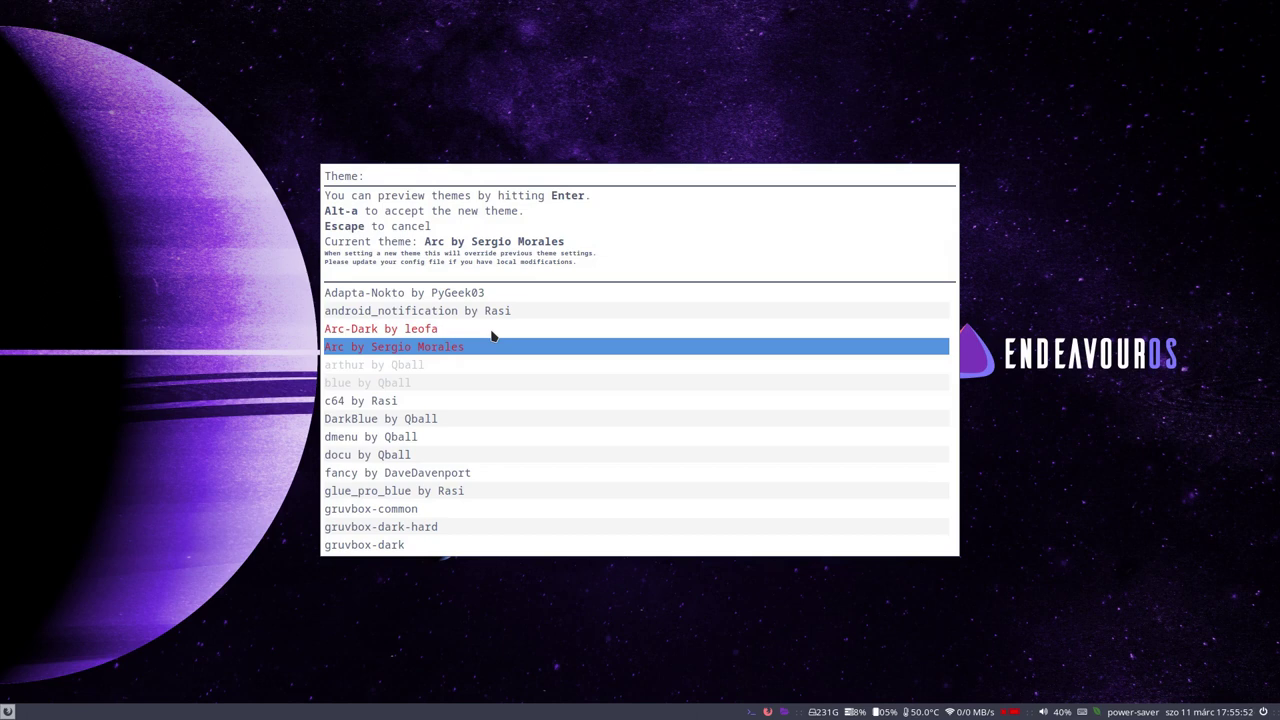
key(alt+a)
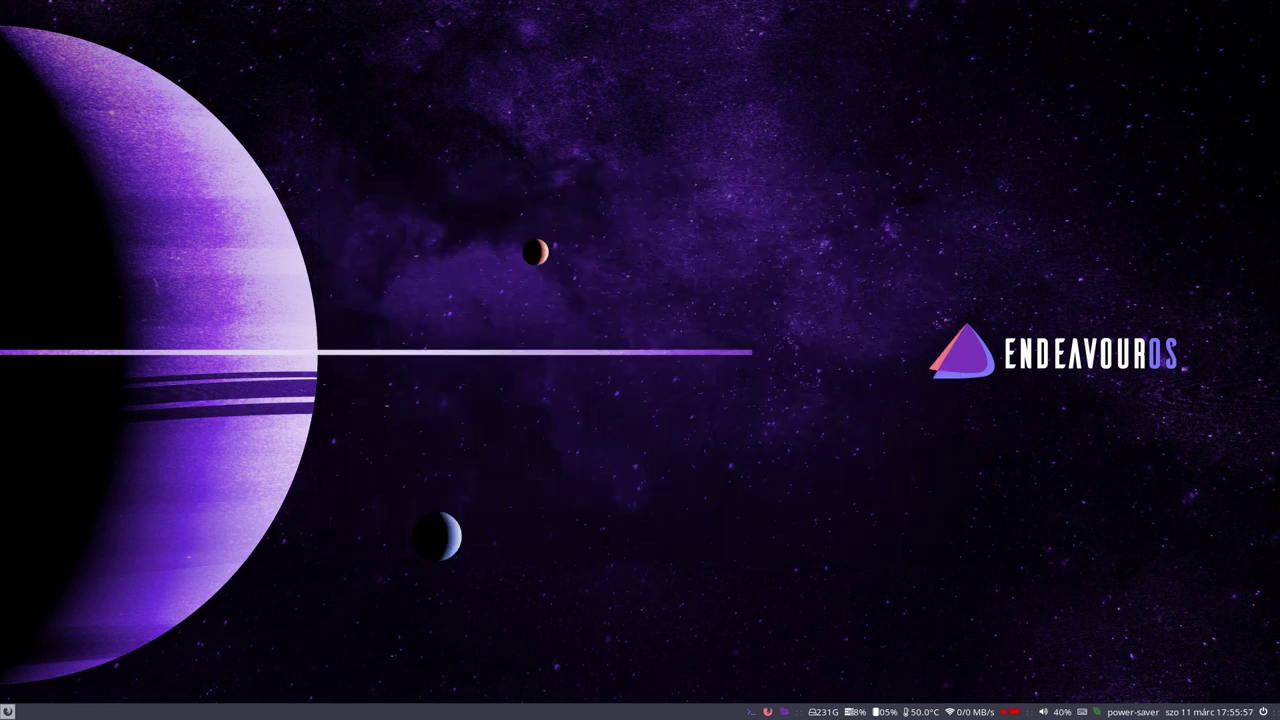
Step: Browse the application launcher's entries and launch the Szövegszerkesztő text editor
key(super+d)
key(Down)
key(Down)
key(Down)
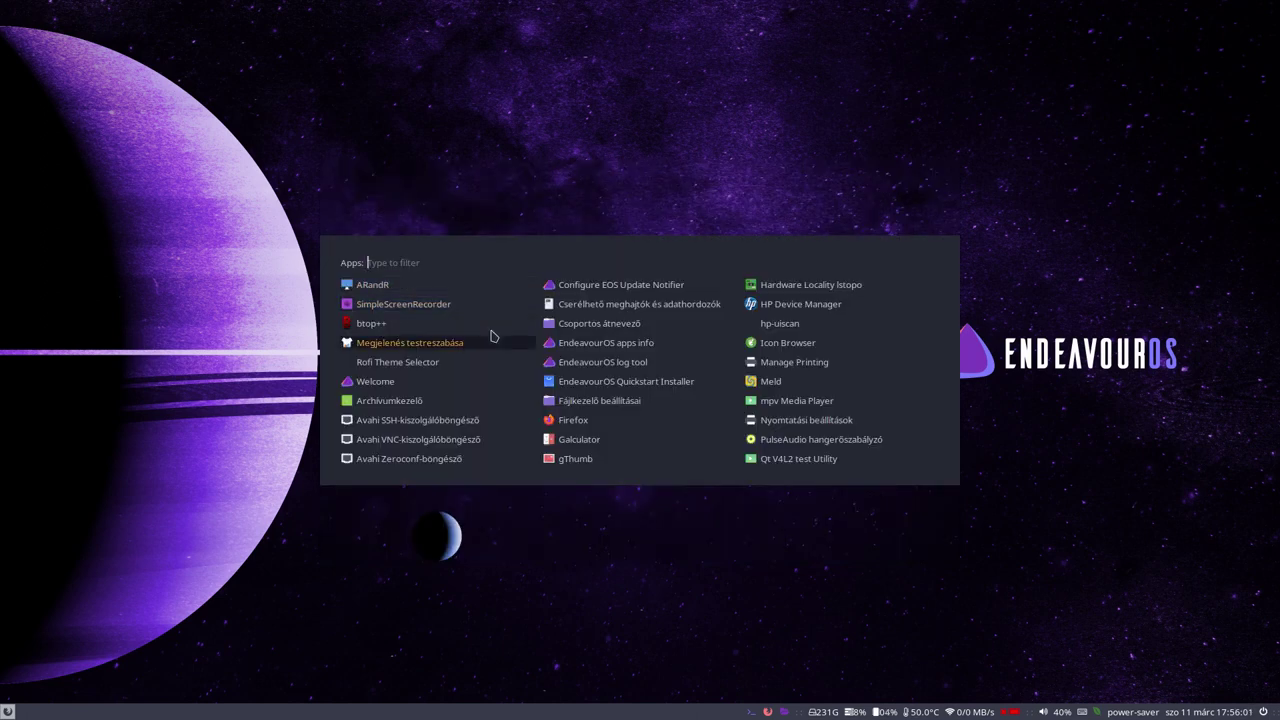
key(Down)
key(Down)
key(Down)
key(Down)
key(Down)
key(Down)
key(Down)
key(Down)
key(Down)
key(Down)
key(Down)
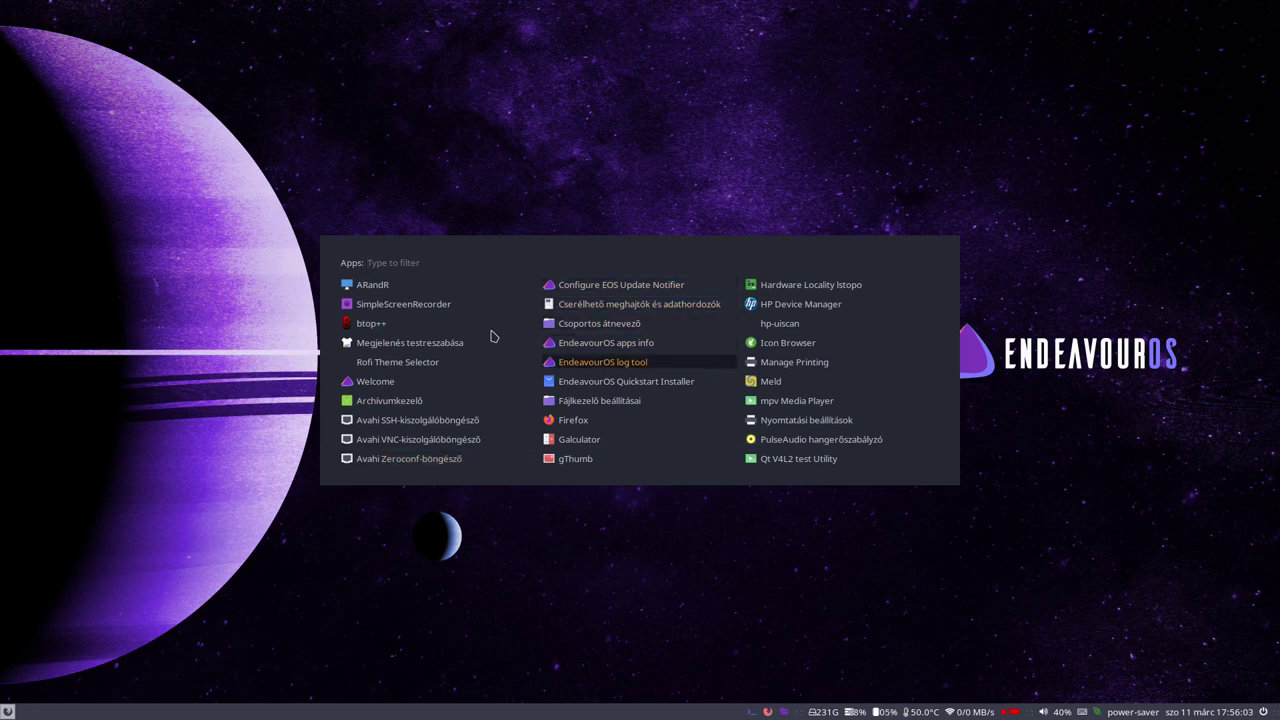
key(Down)
key(Down)
key(Down)
key(Down)
key(Down)
key(Down)
key(Down)
key(Down)
key(Down)
key(Down)
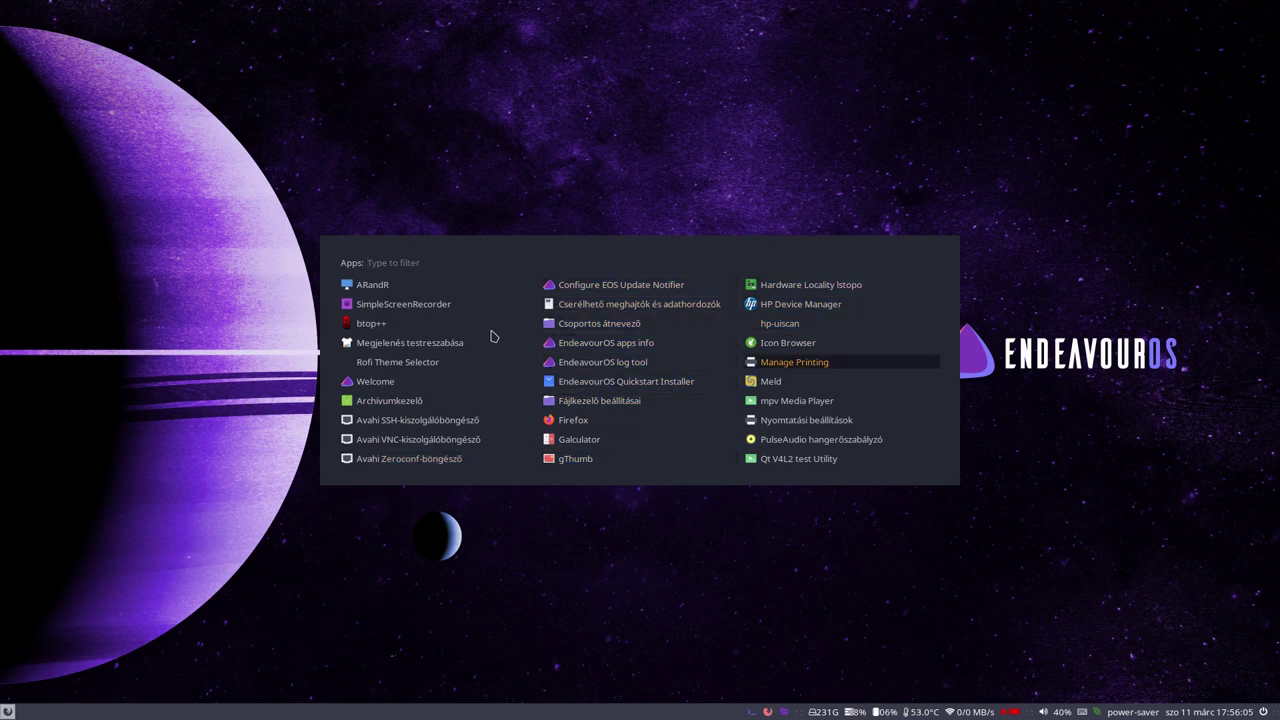
key(Down)
key(Down)
key(Down)
key(Down)
key(Down)
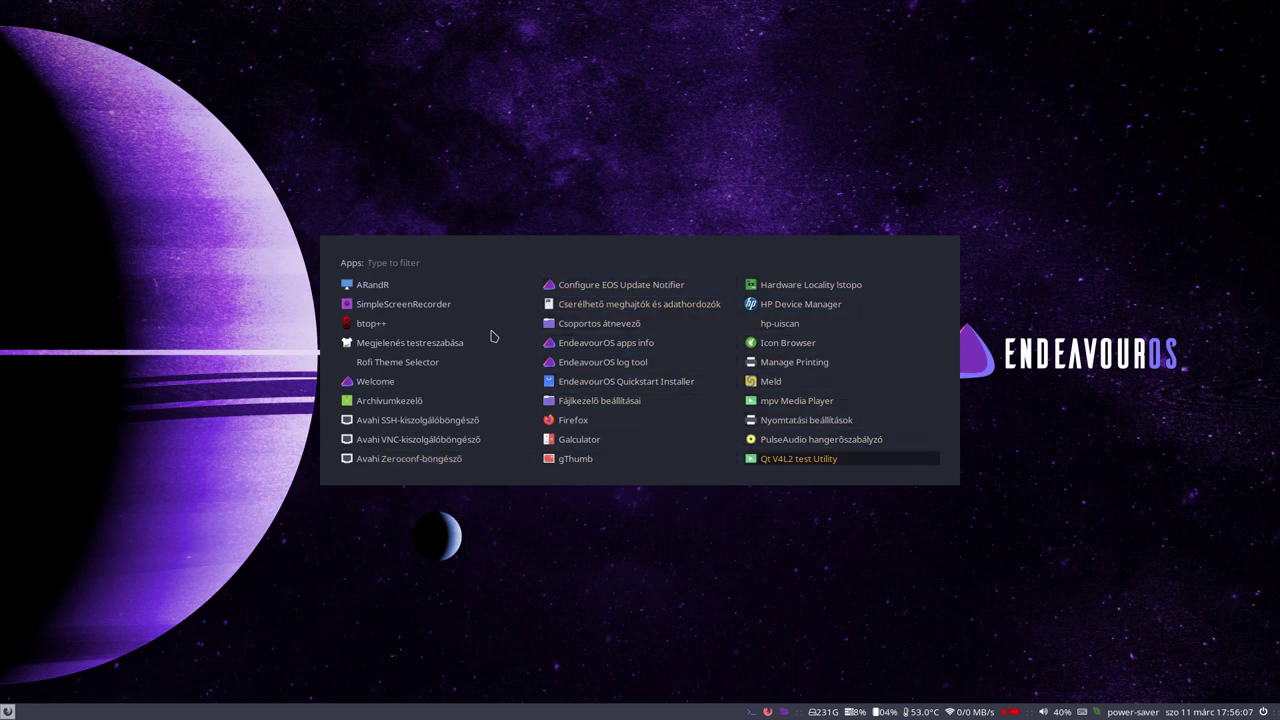
key(Down)
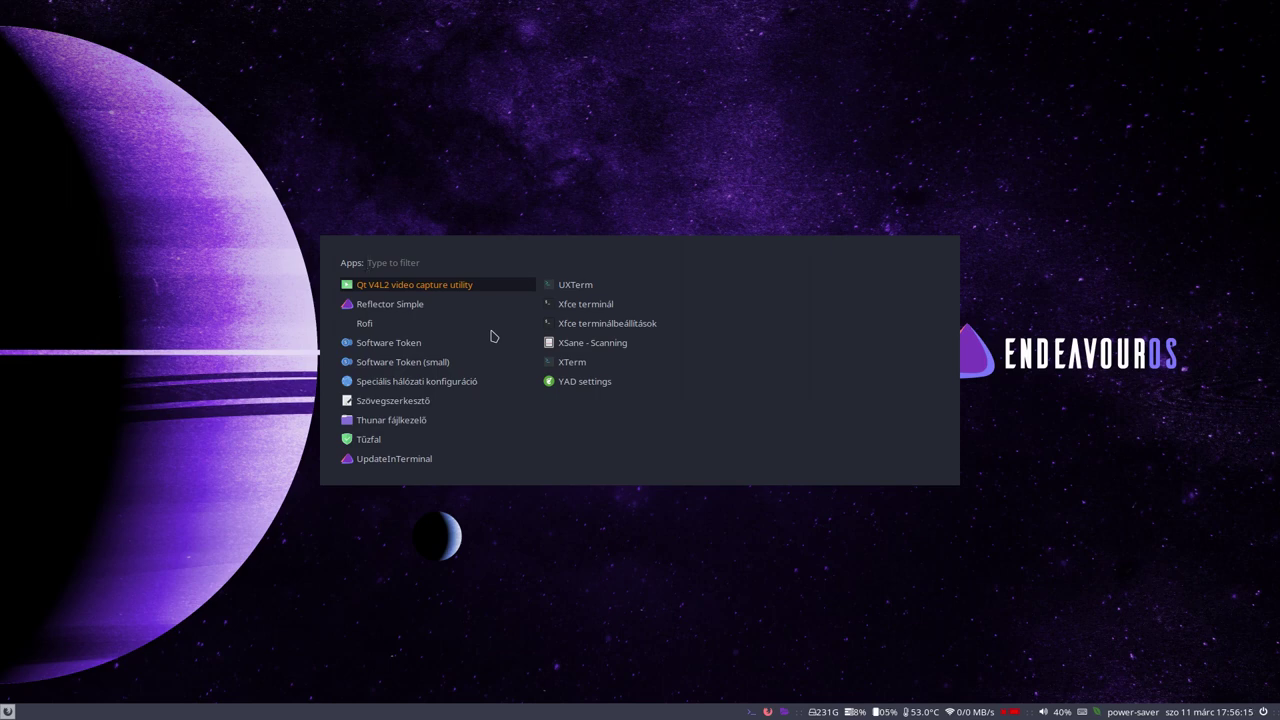
key(Down)
key(Down)
key(Down)
key(Down)
key(Down)
key(Down)
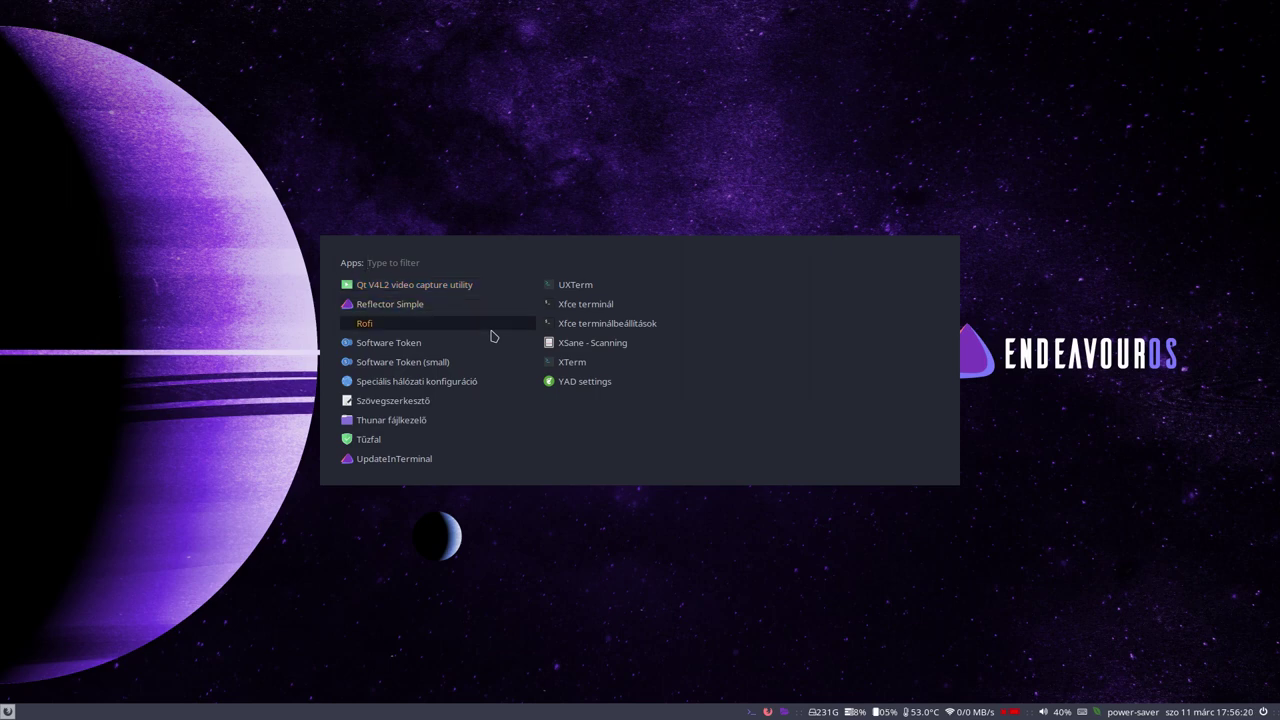
key(Return)
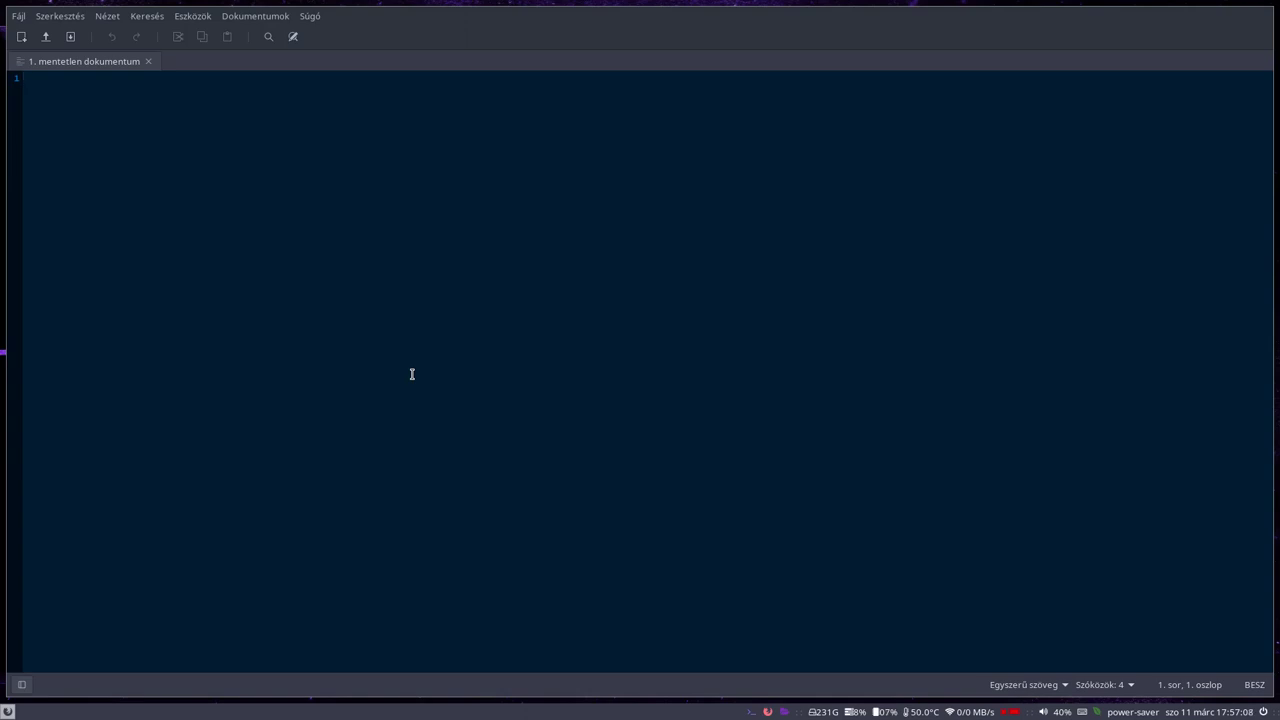
Step: View the text editor's version information, close it, and quit the editor
click(309, 18)
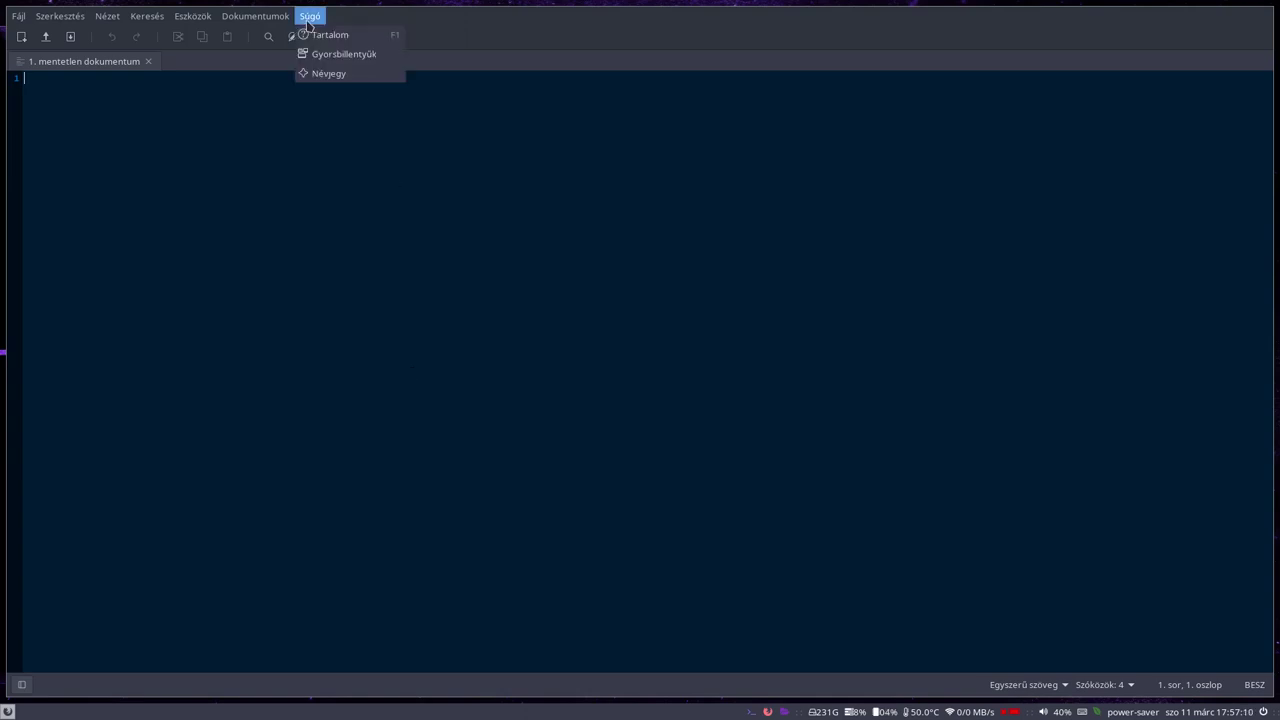
click(311, 72)
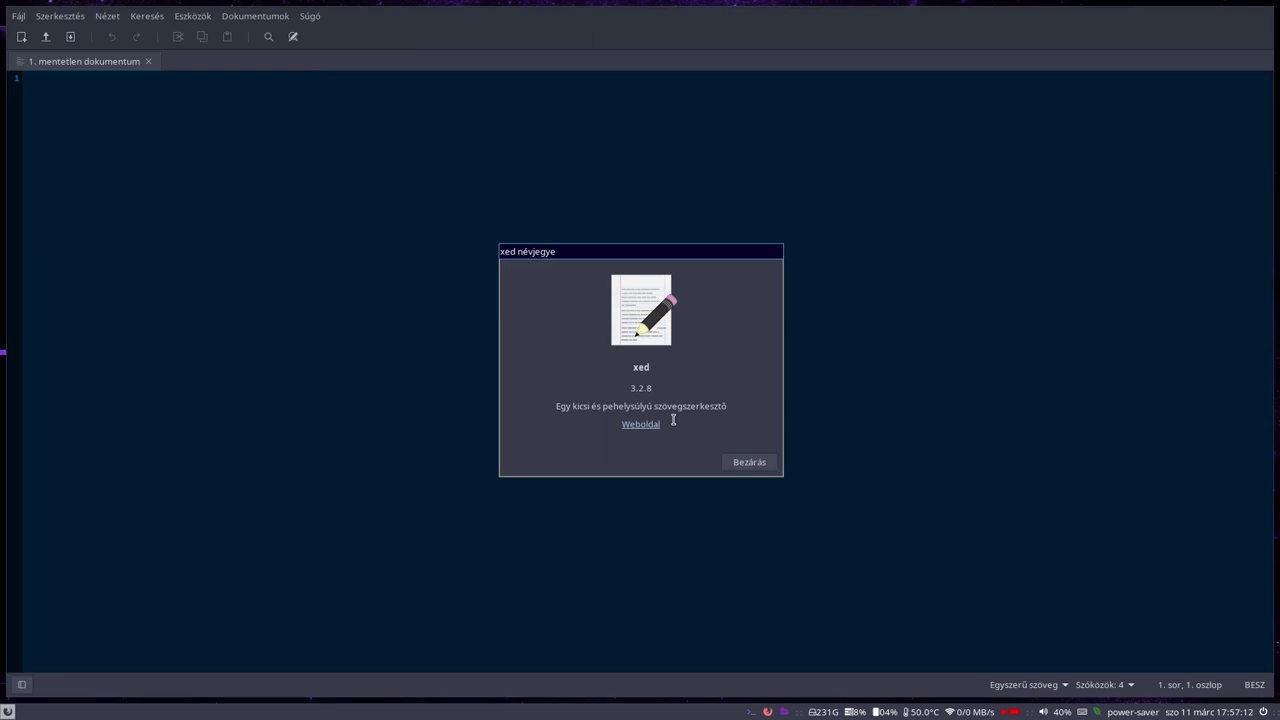
click(740, 458)
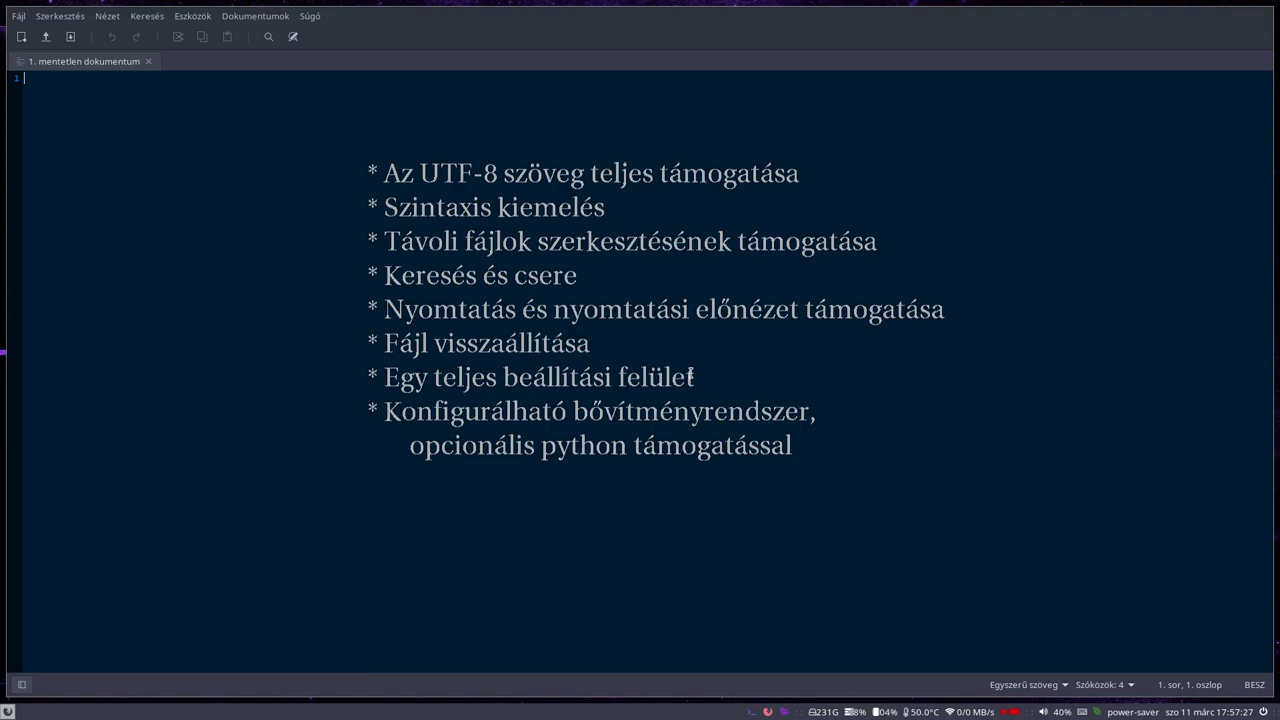
key(ctrl+q)
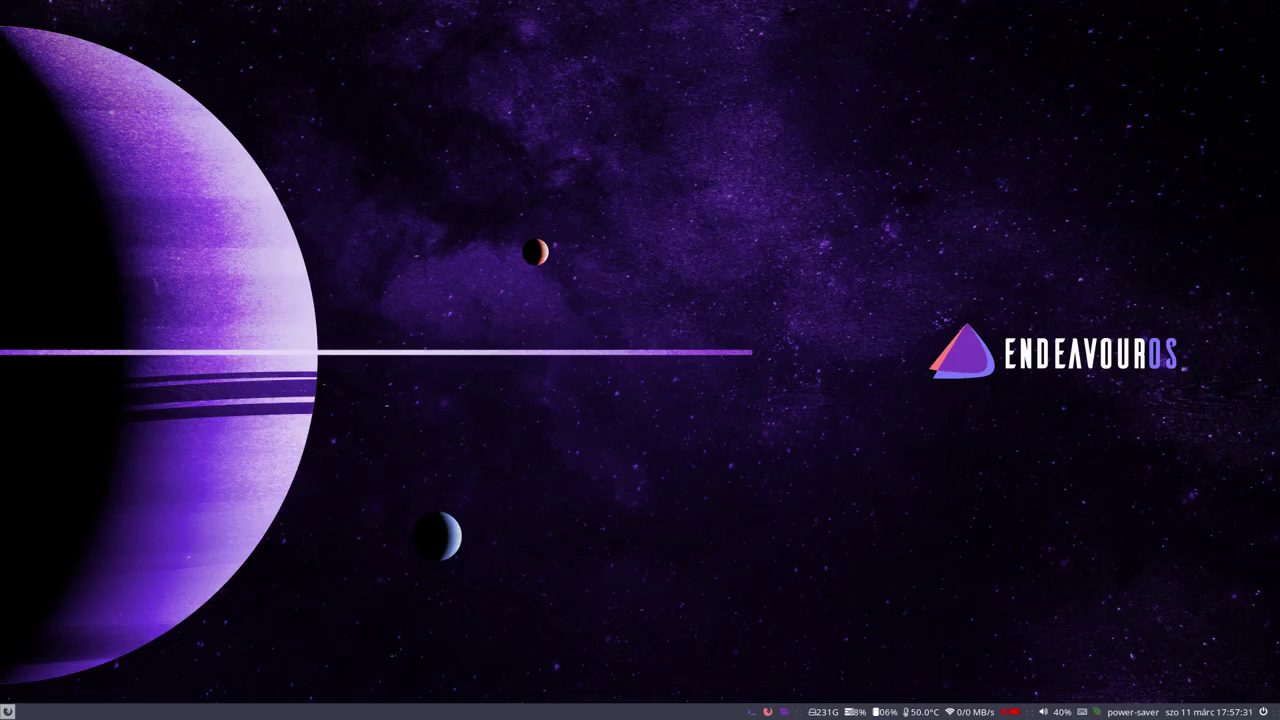
Step: Launch the Tűzfal firewall tool from the application launcher and authenticate with the account password
key(super+d)
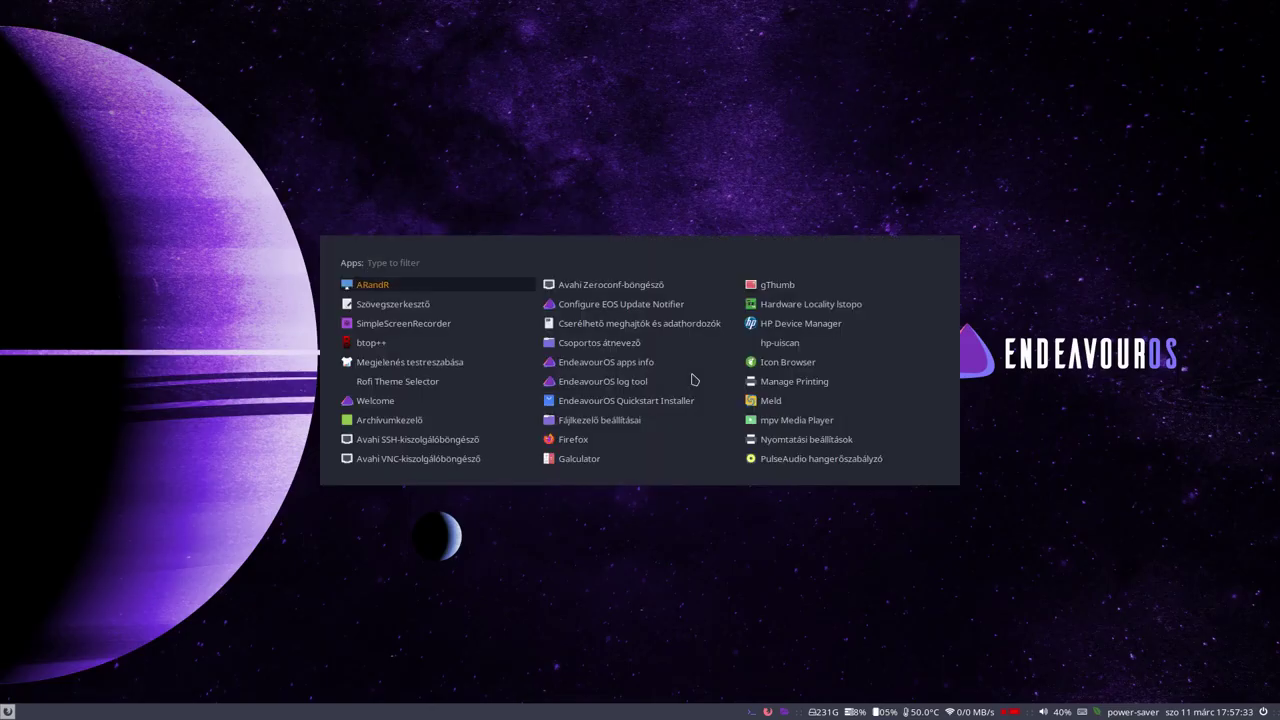
key(Down)
key(Down)
key(Down)
key(Down)
key(Down)
key(Down)
key(Down)
key(Down)
key(Down)
key(Down)
key(Down)
key(Down)
key(Down)
key(Down)
key(Down)
key(Down)
key(Down)
key(Down)
key(Down)
key(Down)
key(Down)
key(Down)
key(Down)
key(Down)
key(Down)
key(Down)
key(Down)
key(Down)
key(Down)
key(Down)
key(Down)
key(Down)
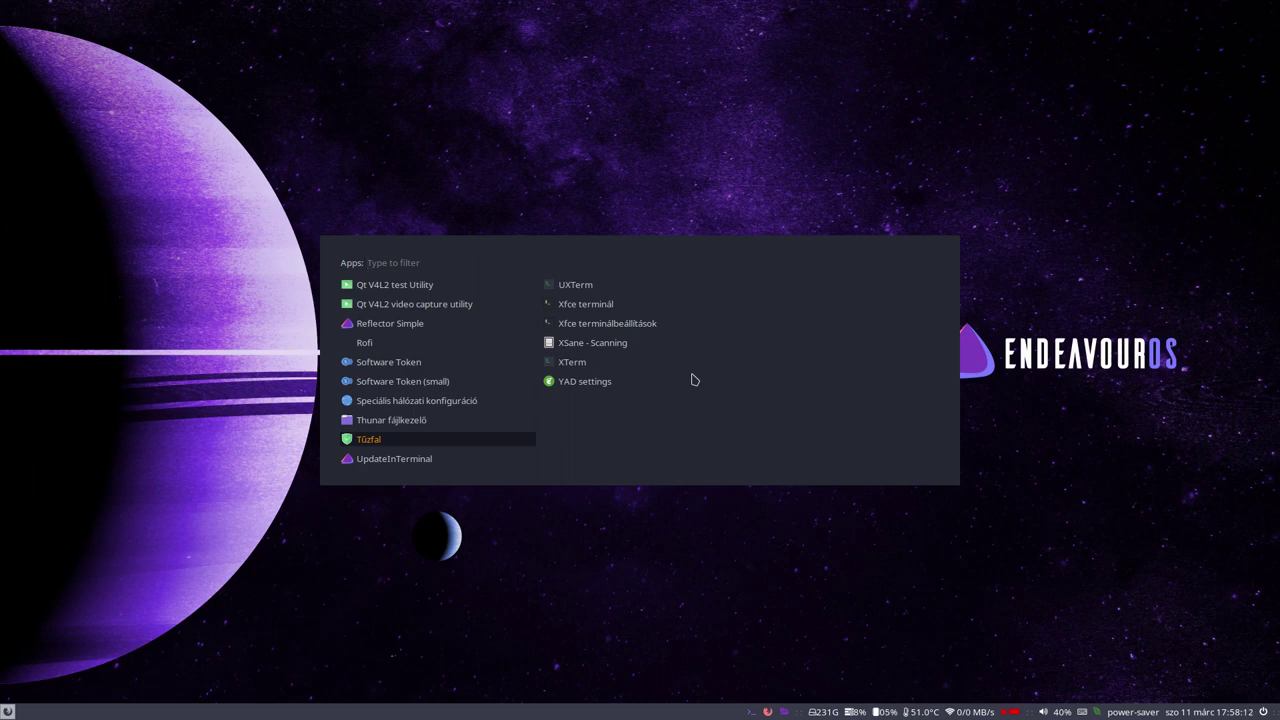
key(Return)
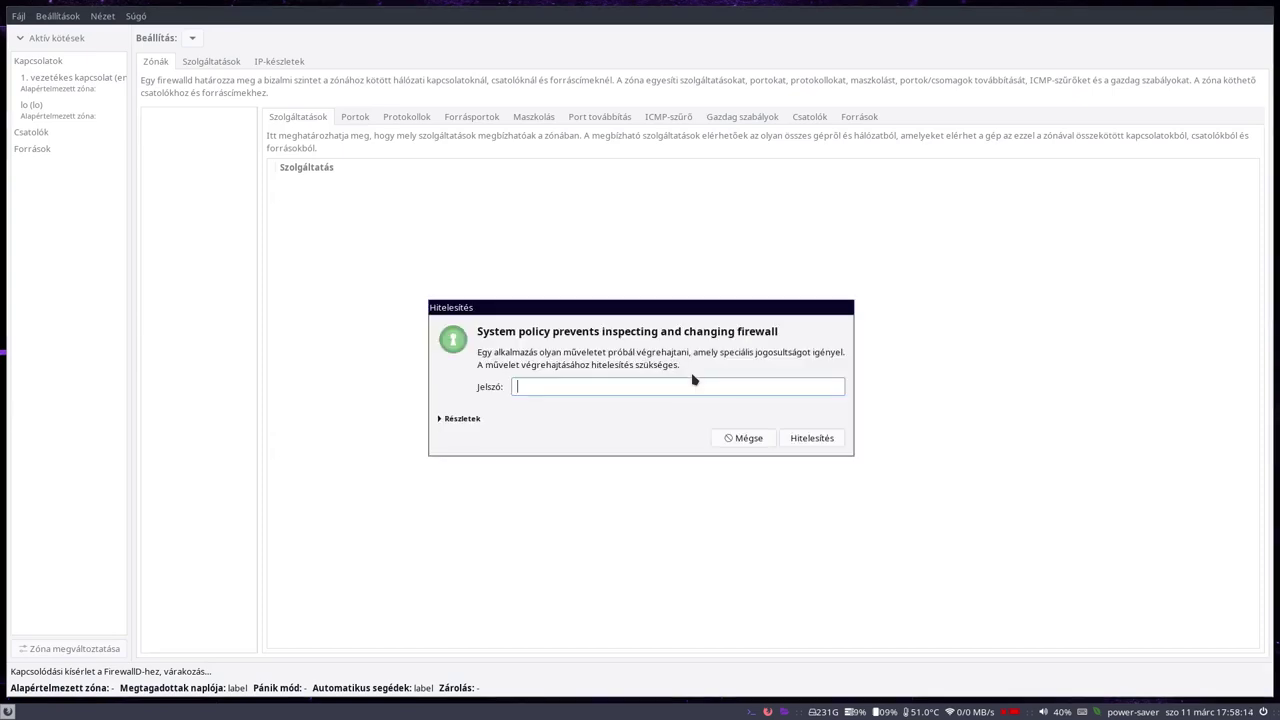
text(***)
key(Return)
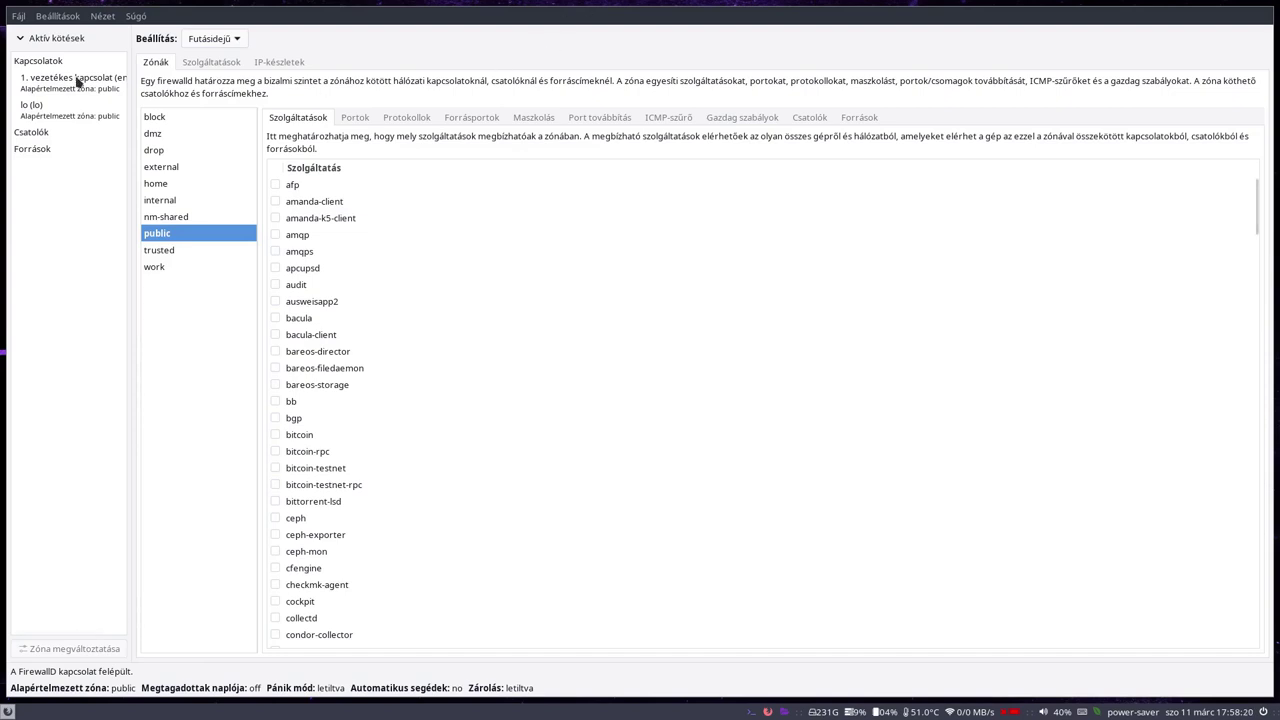
Step: View the firewall tool's version information, close it, and quit the tool
click(136, 16)
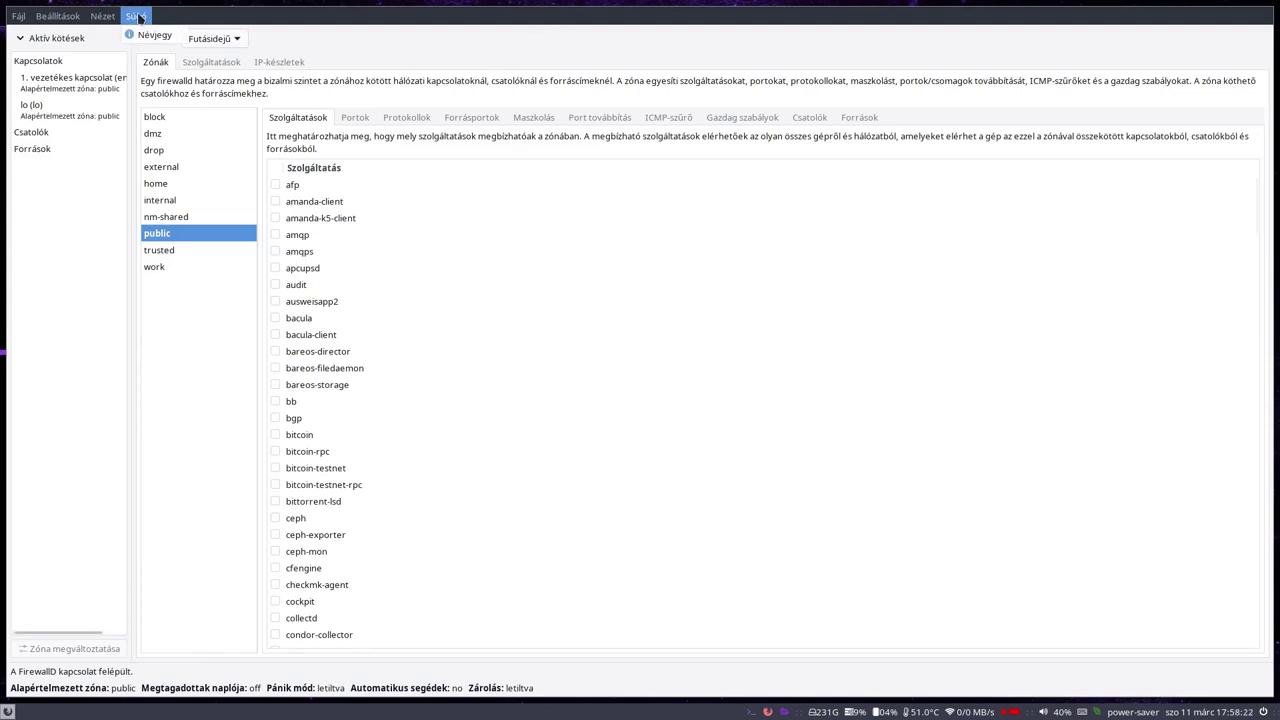
click(140, 34)
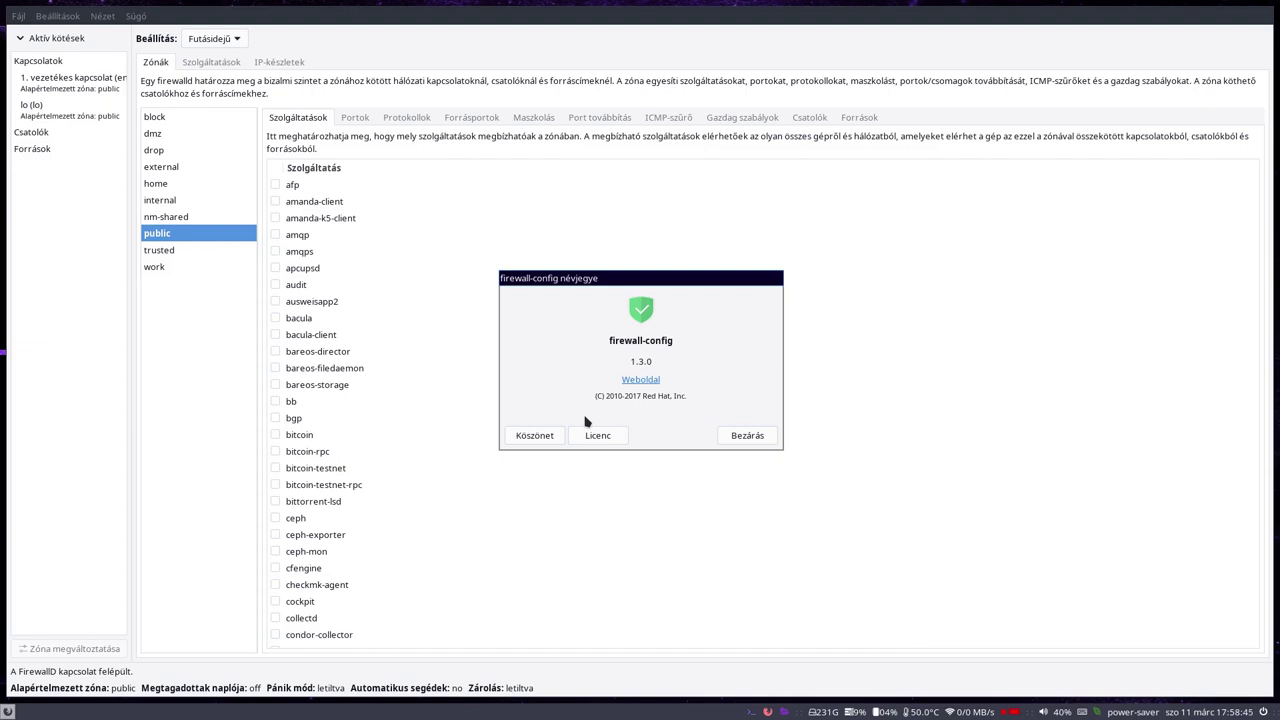
click(742, 436)
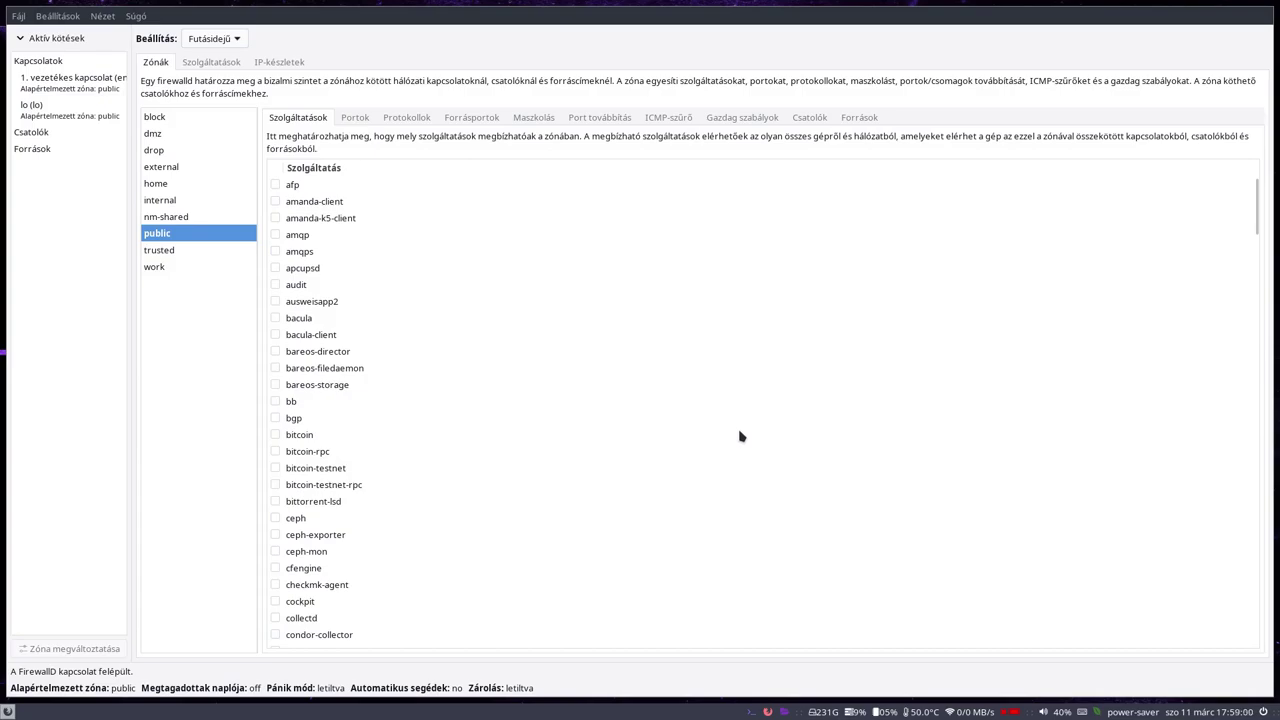
key(ctrl+q)
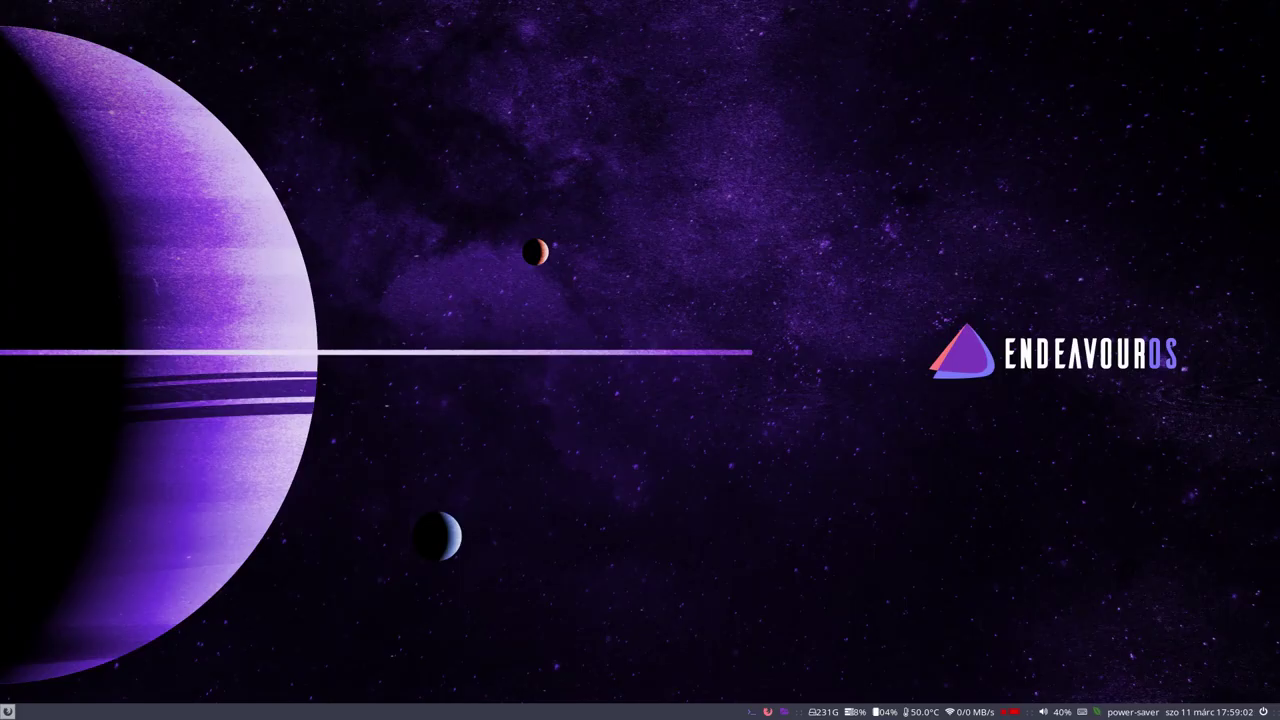